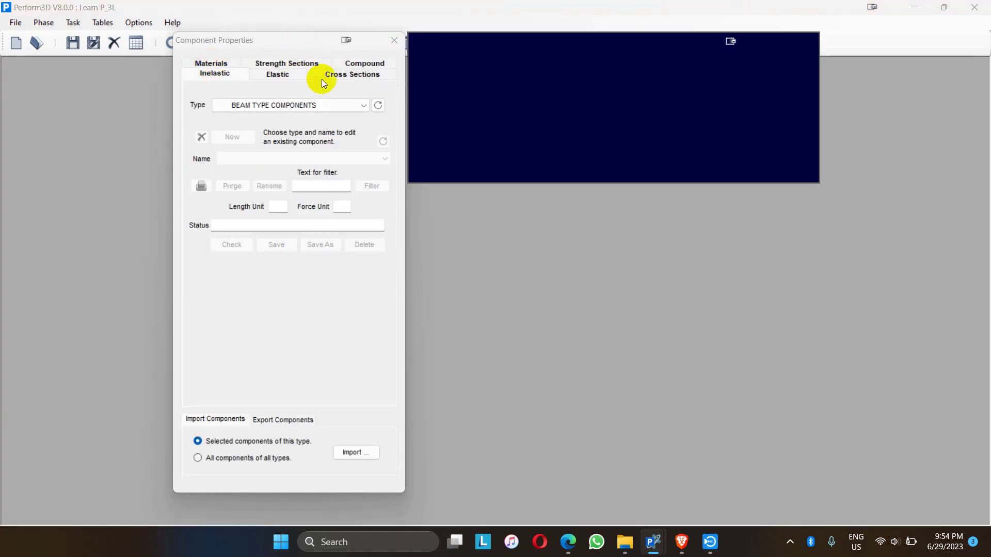
Review the property settings of the Inelastic 1D Concrete Material and of the beam-type Moment Hinge, Rotation Type component
left_click(209, 59)
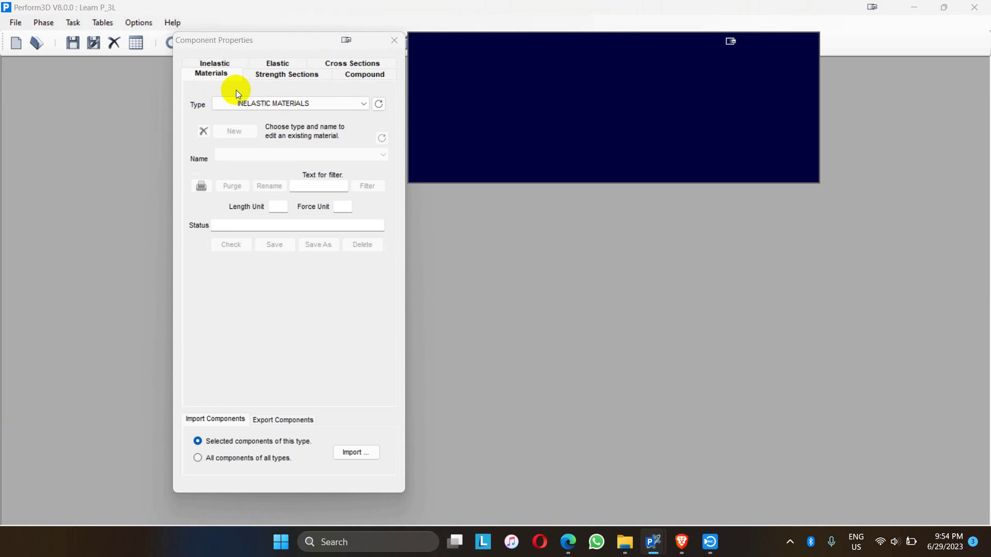
left_click(270, 104)
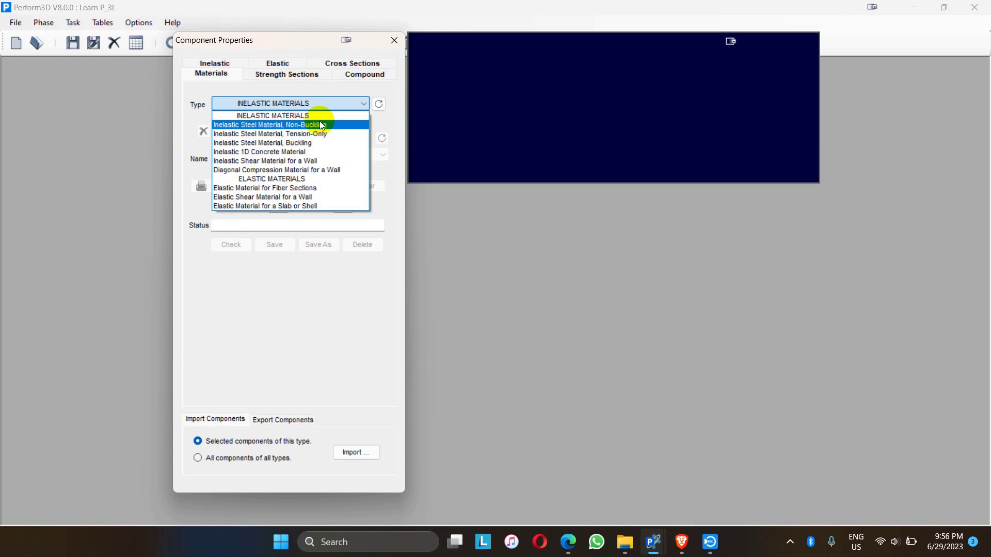
left_click(282, 153)
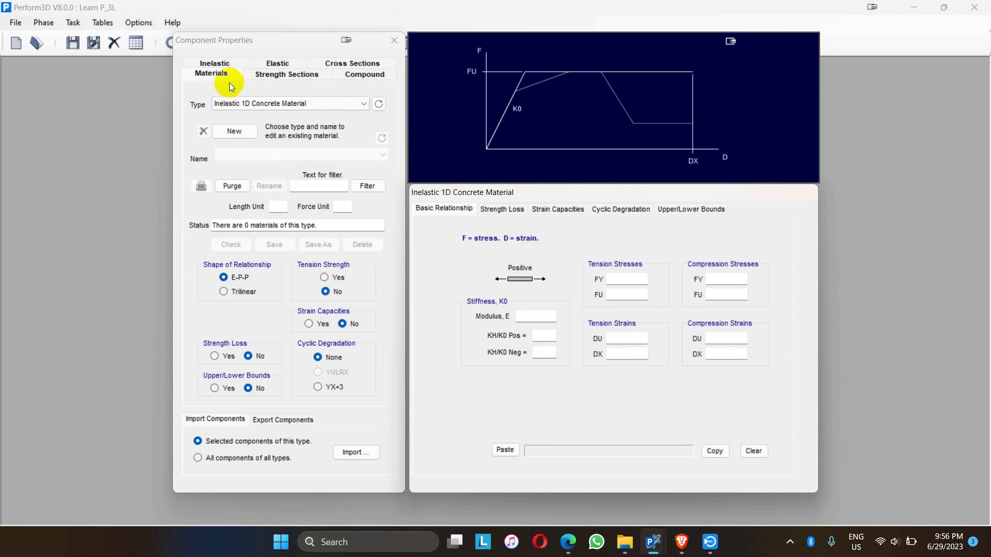
left_click(228, 68)
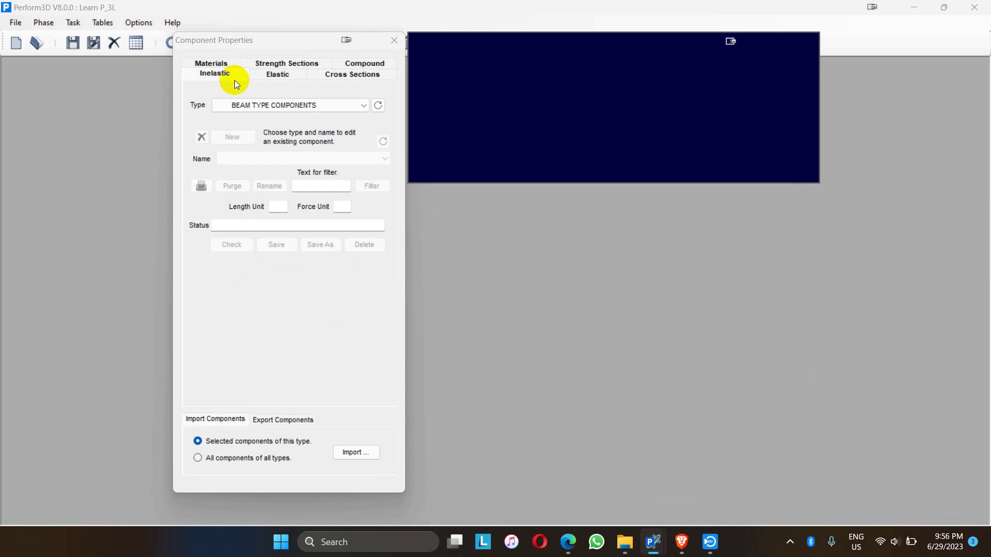
left_click(255, 107)
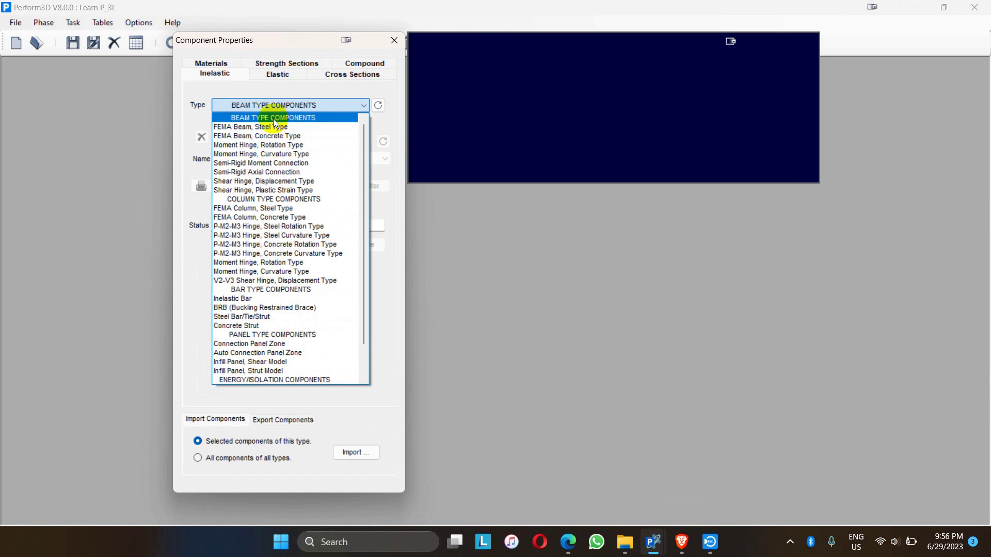
left_click(269, 146)
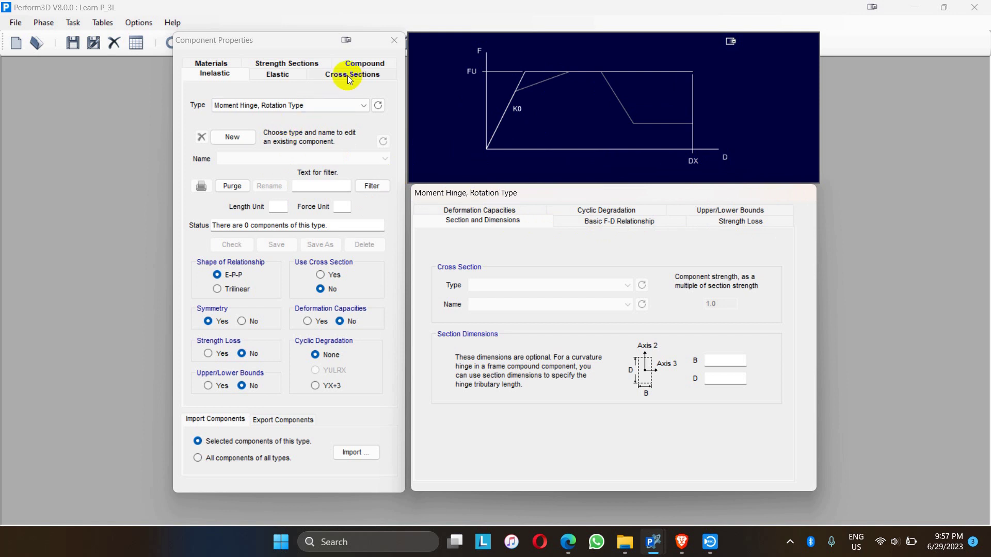
Delete the MatElaSlabConc-4000Psi material from the Elastic Material for a Slab or Shell type
left_click(230, 64)
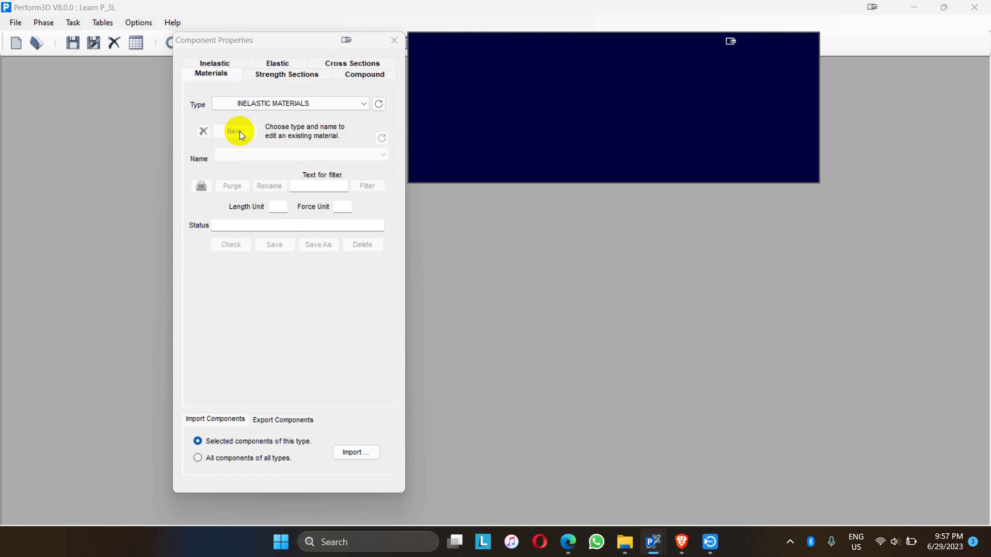
left_click(249, 105)
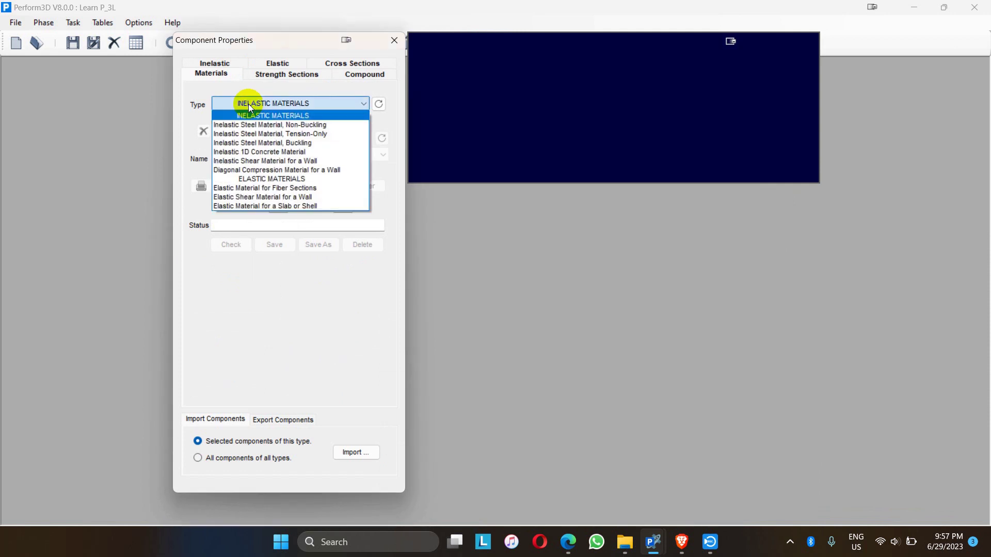
left_click(249, 206)
left_click(226, 151)
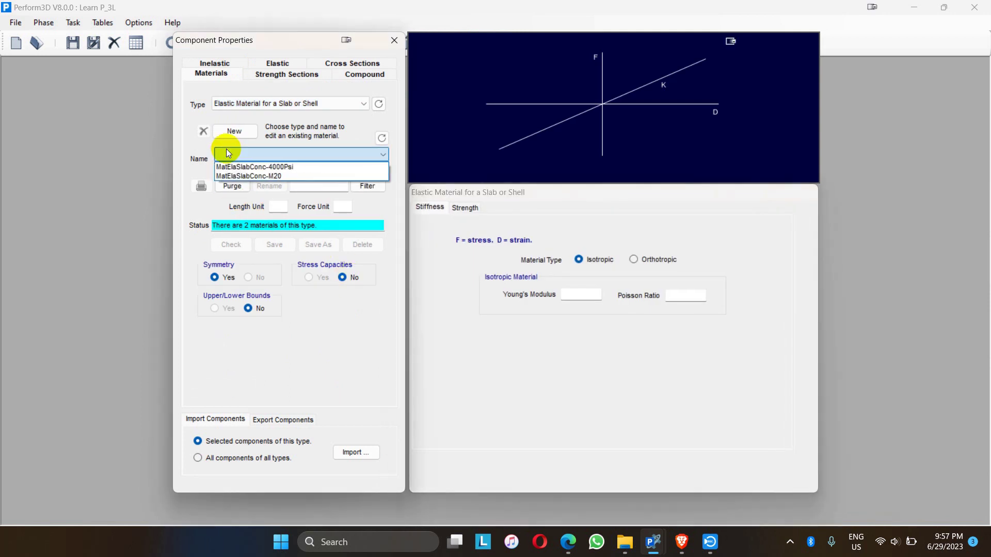
left_click(237, 165)
left_click(202, 130)
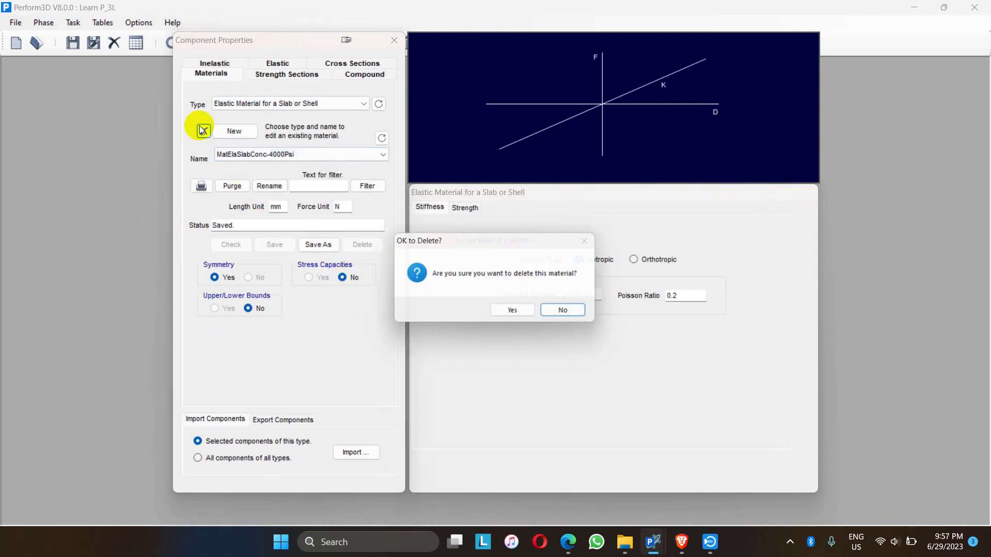
left_click(500, 311)
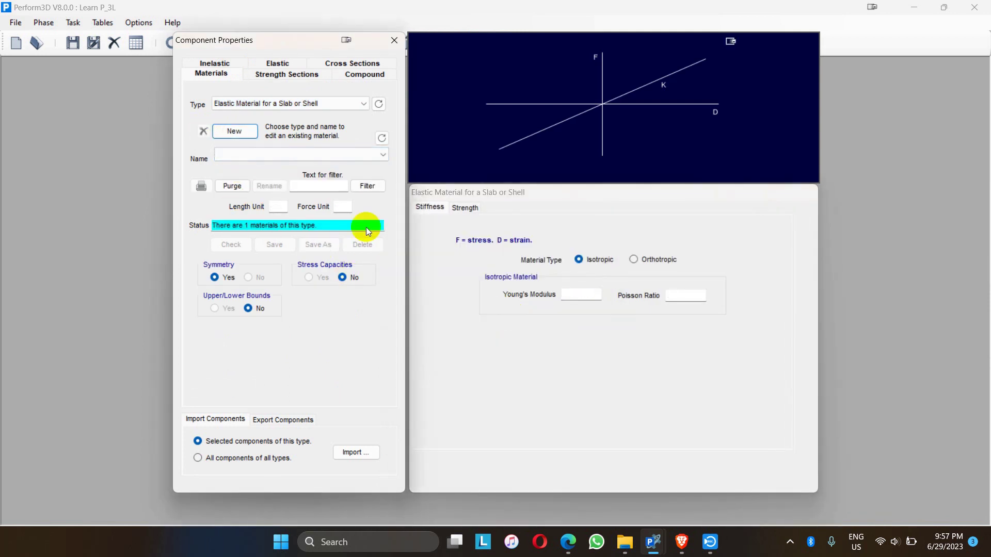
Delete the remaining slab or shell elastic material, MatElaSlabConc-M20
left_click(222, 154)
left_click(237, 165)
left_click(204, 131)
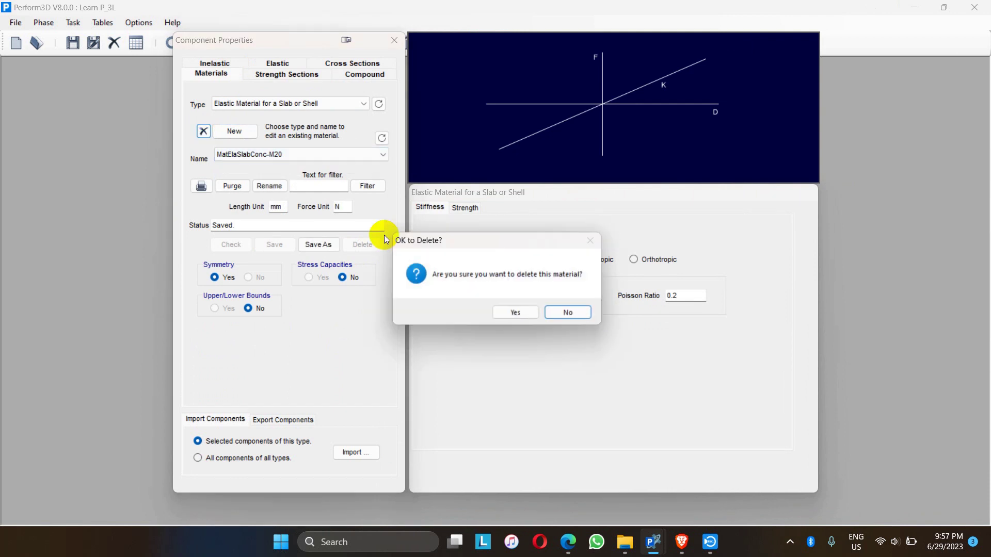
left_click(510, 314)
Create a new elastic slab or shell material named "slab" with mm and N units
left_click(242, 131)
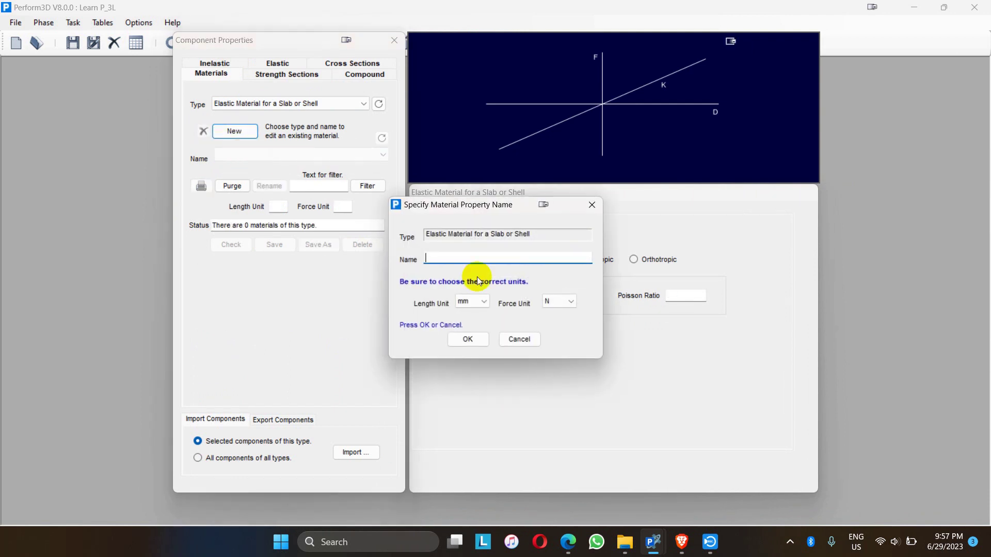
type("slab")
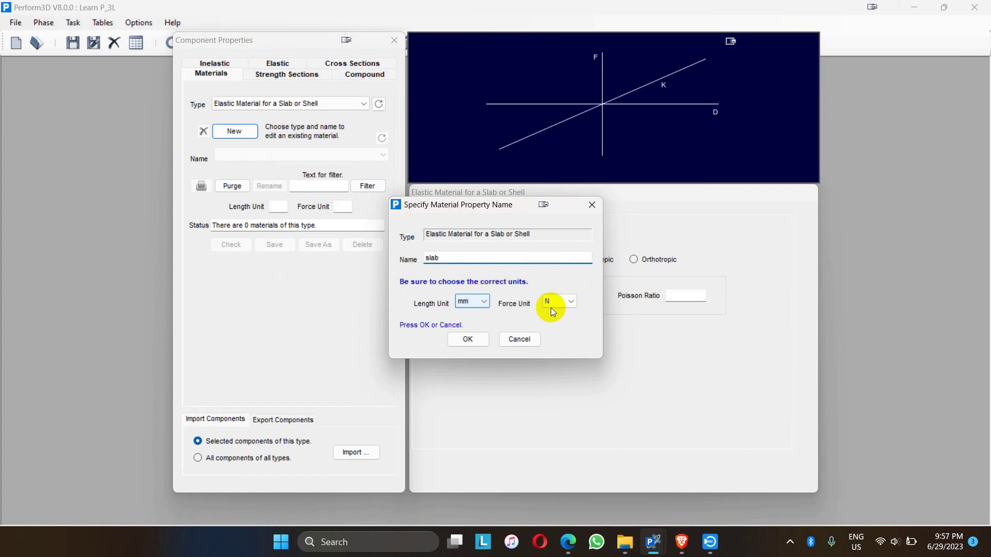
left_click(467, 339)
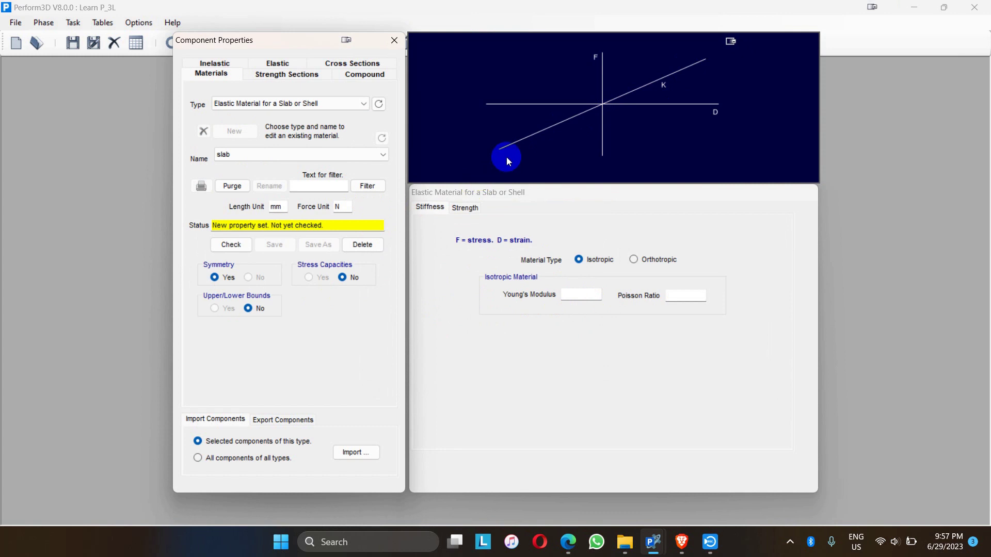
Give the slab material a Young's modulus of 22361 and a Poisson ratio of 0.2, and check and save it
left_click(576, 296)
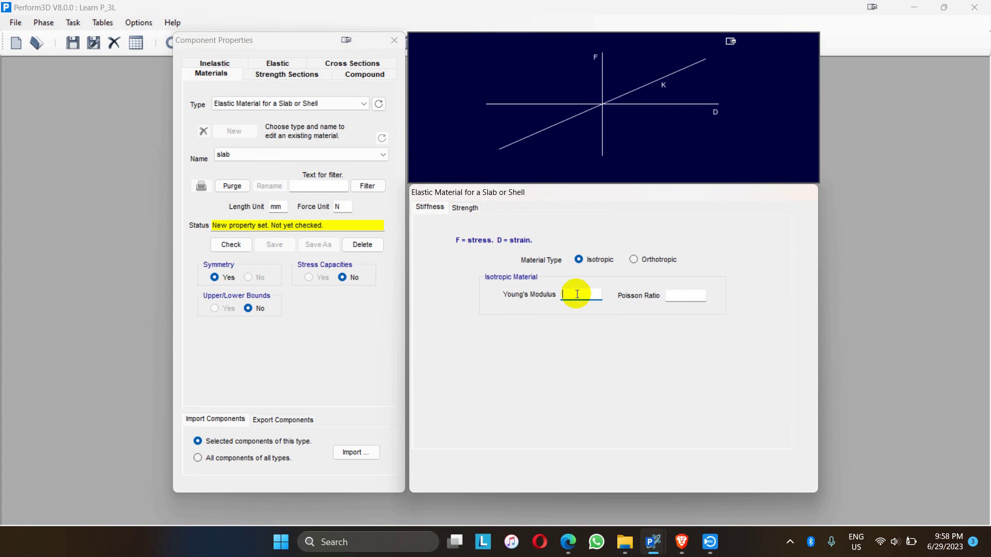
type("22361")
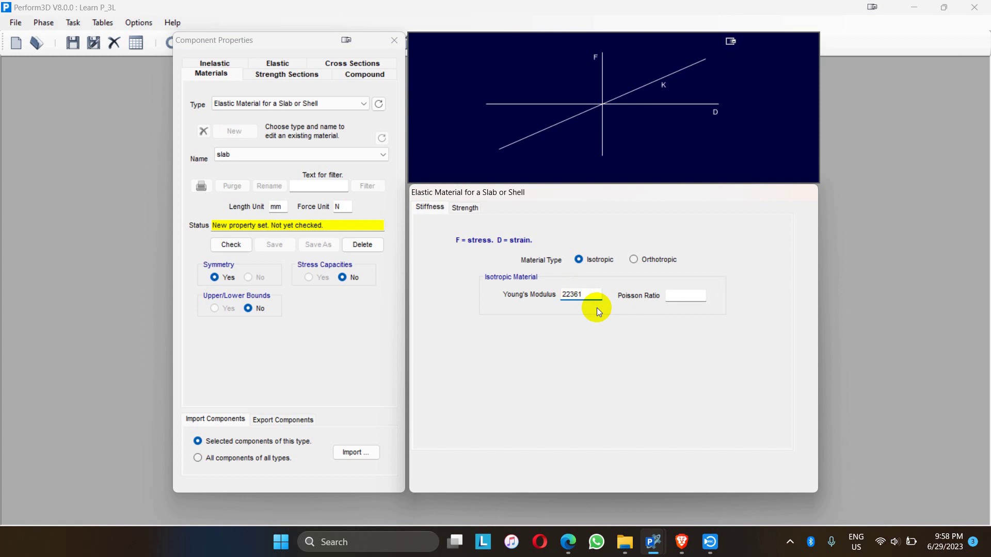
left_click(686, 295)
type("0.2")
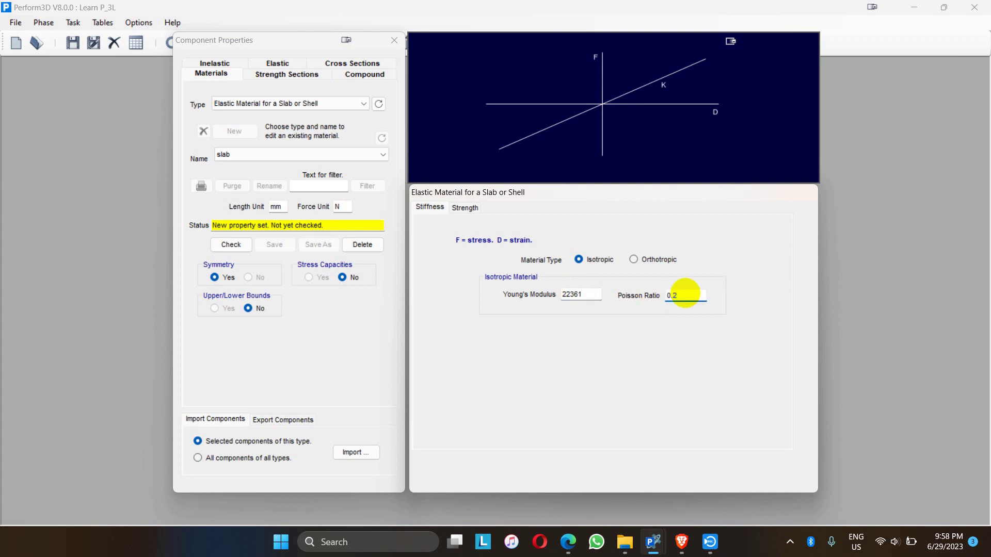
left_click(230, 245)
left_click(270, 246)
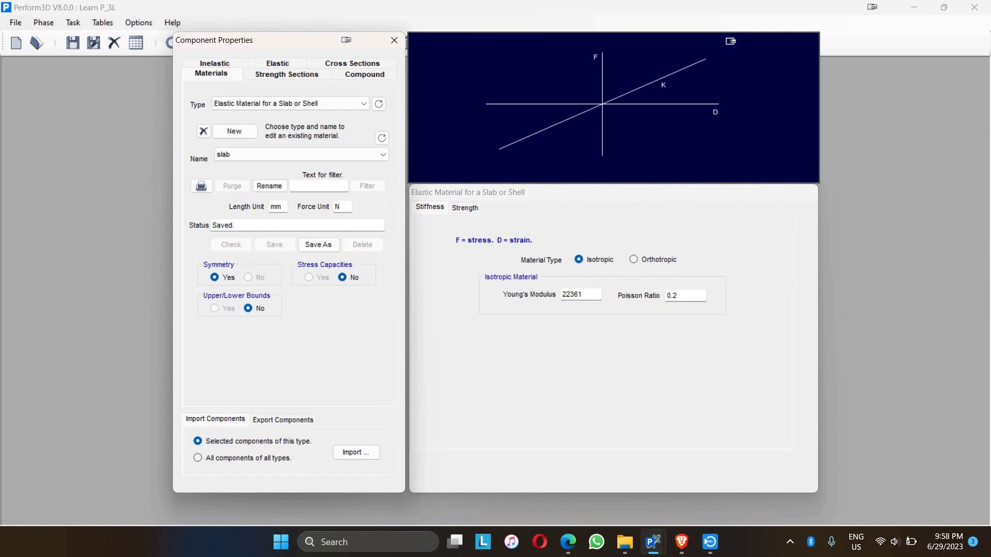
Create a reinforced concrete beam cross section named "BEAM 230*350" with mm and N units
left_click(343, 64)
left_click(258, 102)
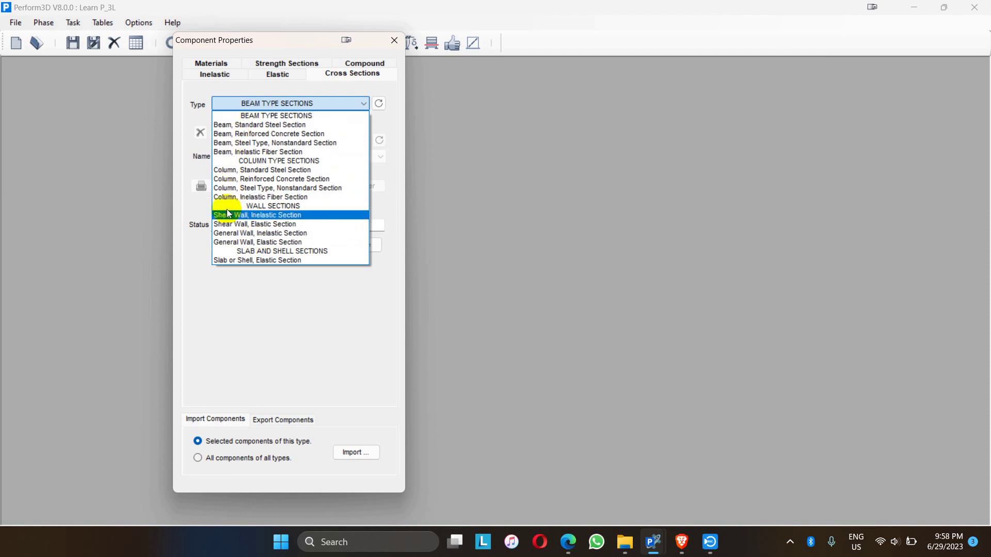
left_click(249, 135)
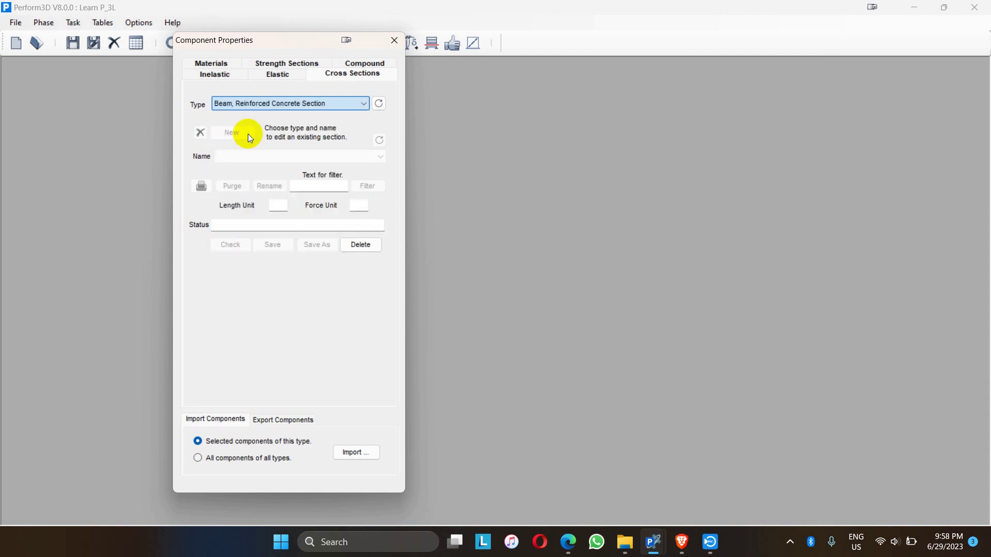
left_click(246, 135)
type("BEAM 230*350")
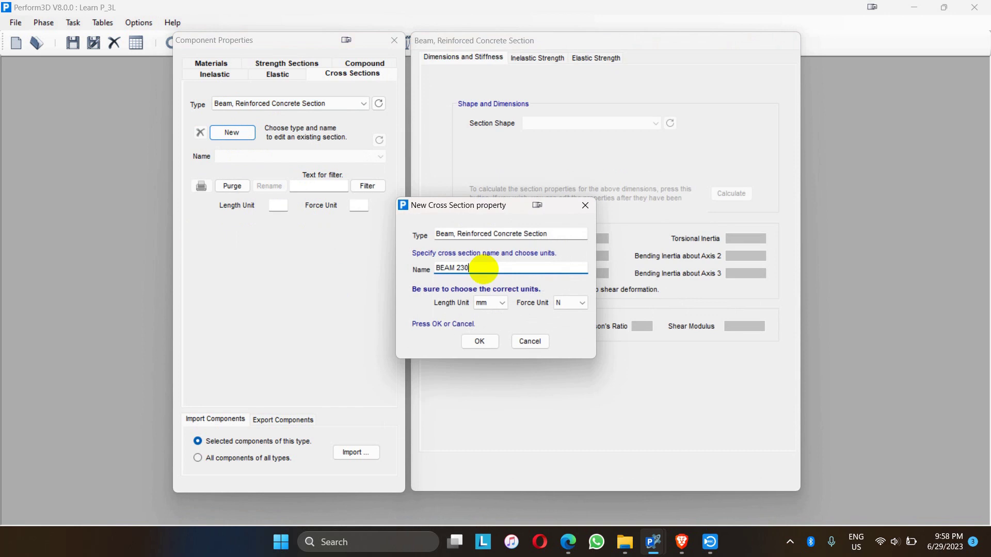
left_click(479, 341)
Make the beam section a rectangle with B 230 and D 350, and calculate its section stiffness properties
left_click(580, 120)
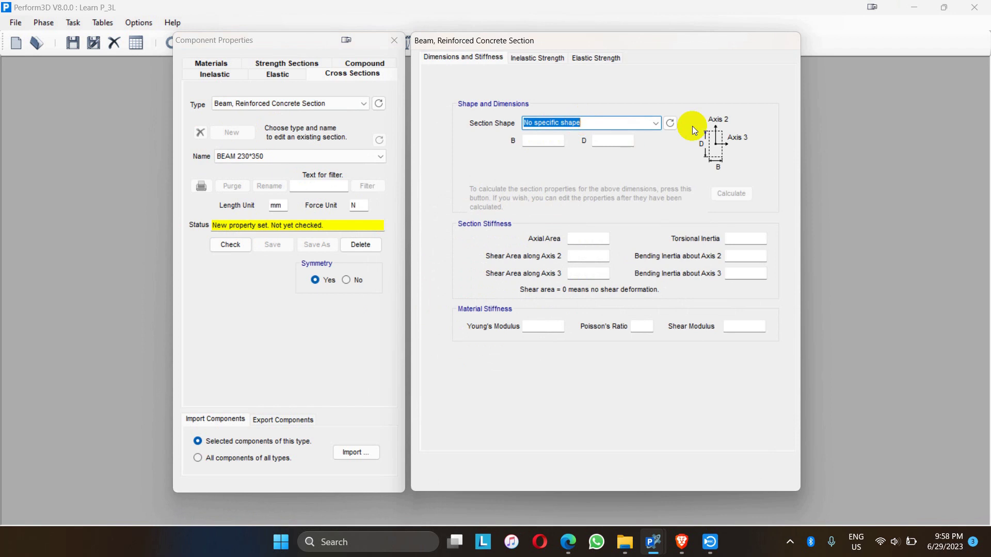
left_click(655, 123)
left_click(614, 132)
key("Down")
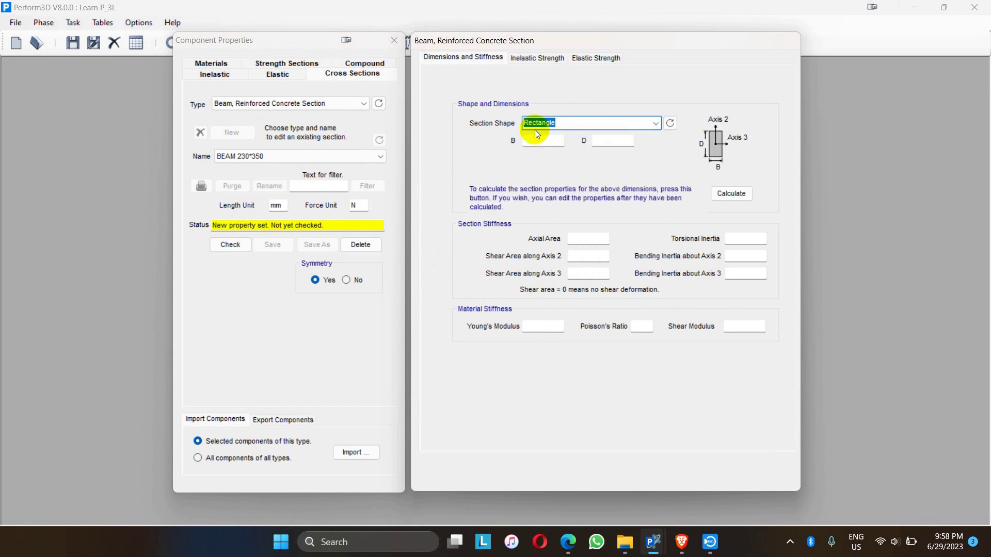
left_click(537, 141)
type("230")
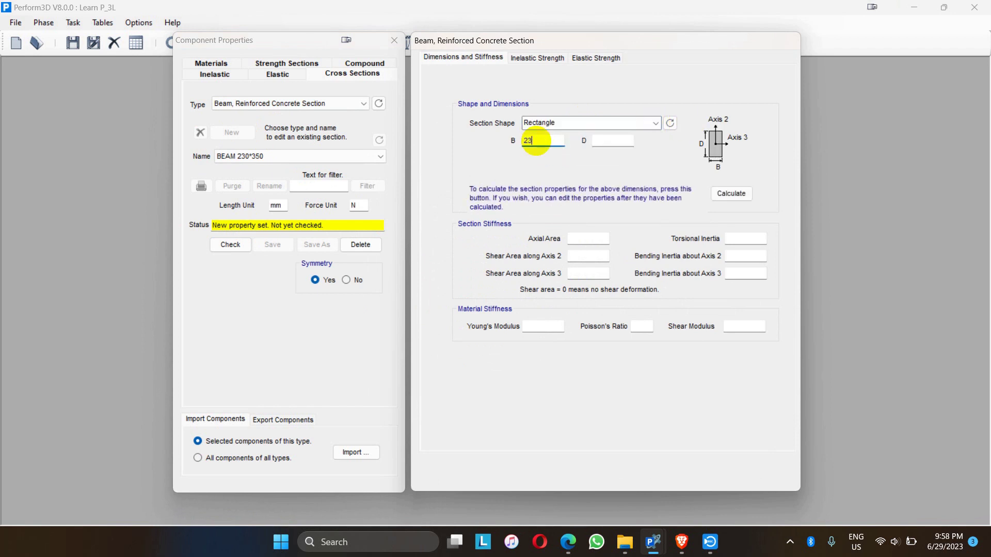
left_click(602, 141)
type("350")
left_click(724, 194)
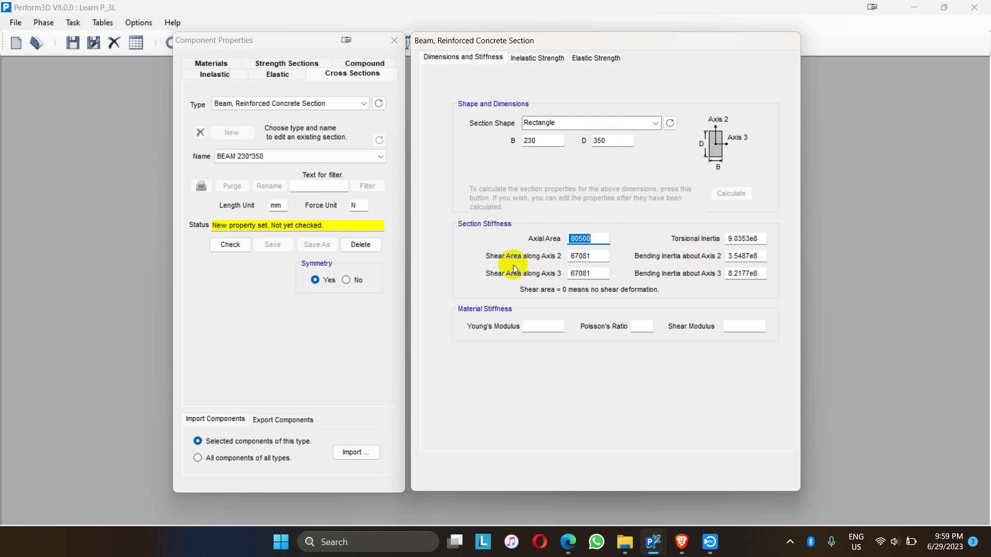
Set the beam's Young's modulus to 22361 and Poisson's ratio to 0.2, fill in the shear modulus, and check and save the section
left_click(546, 327)
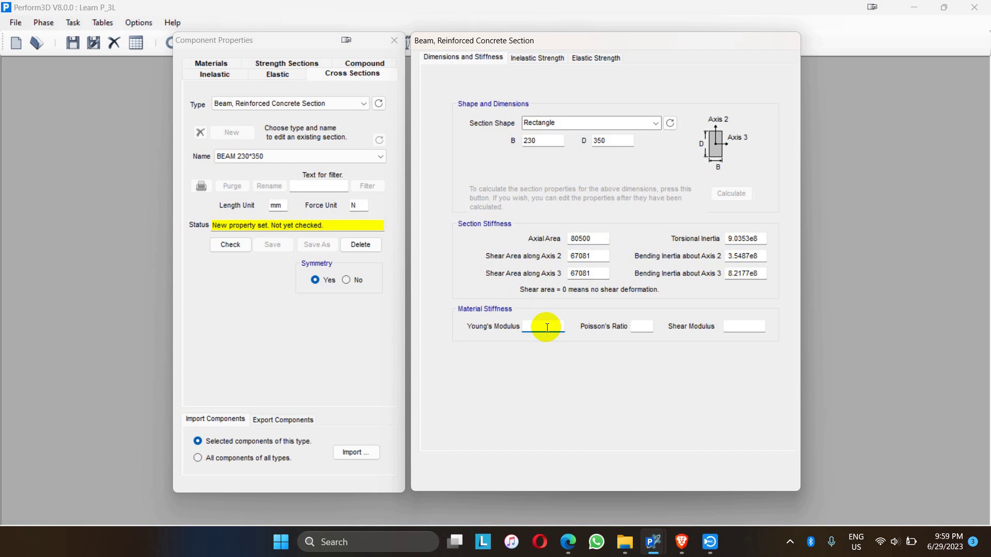
type("22361")
left_click(642, 327)
type("0.2")
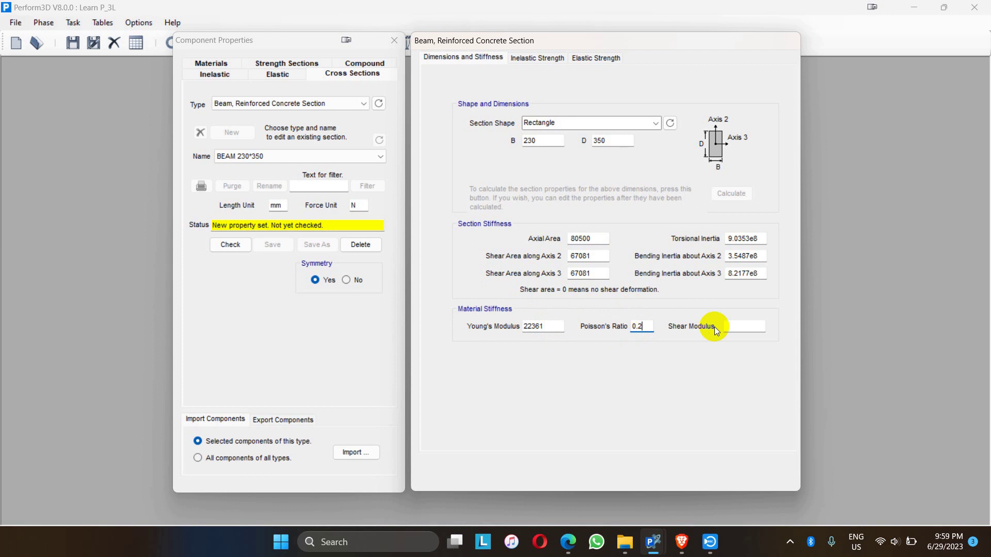
left_click(735, 327)
left_click(227, 251)
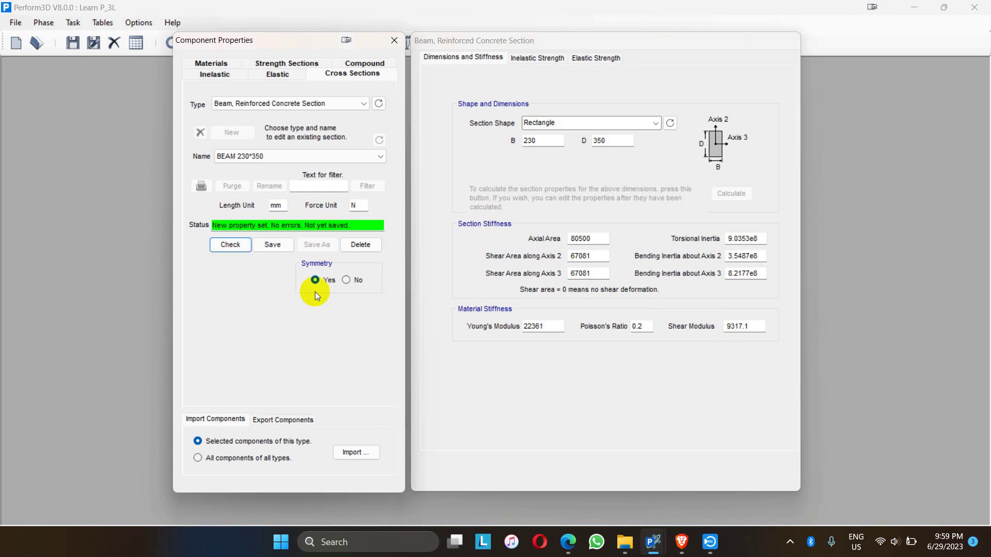
left_click(270, 246)
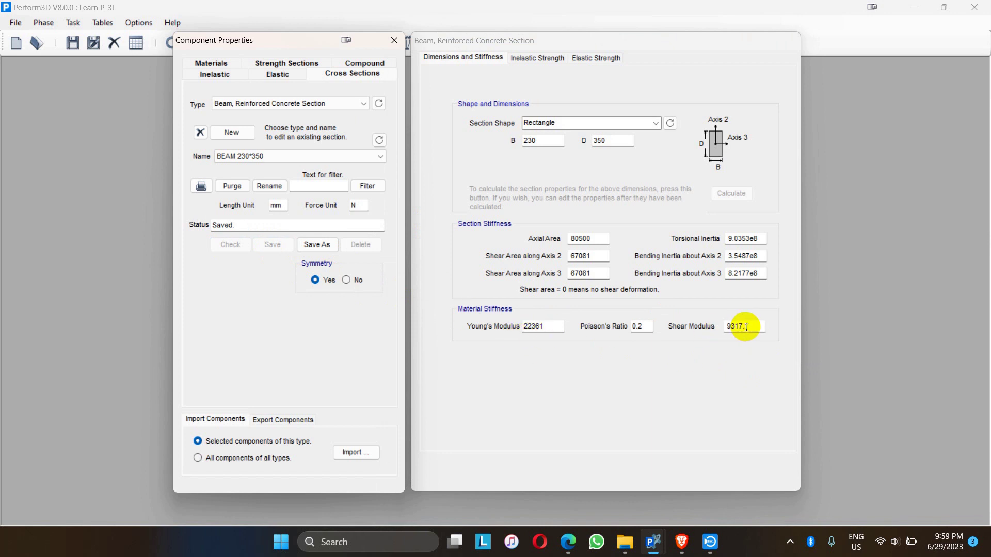
Review the inelastic and elastic strength settings of the beam section and return to its dimensions and stiffness
left_click(531, 59)
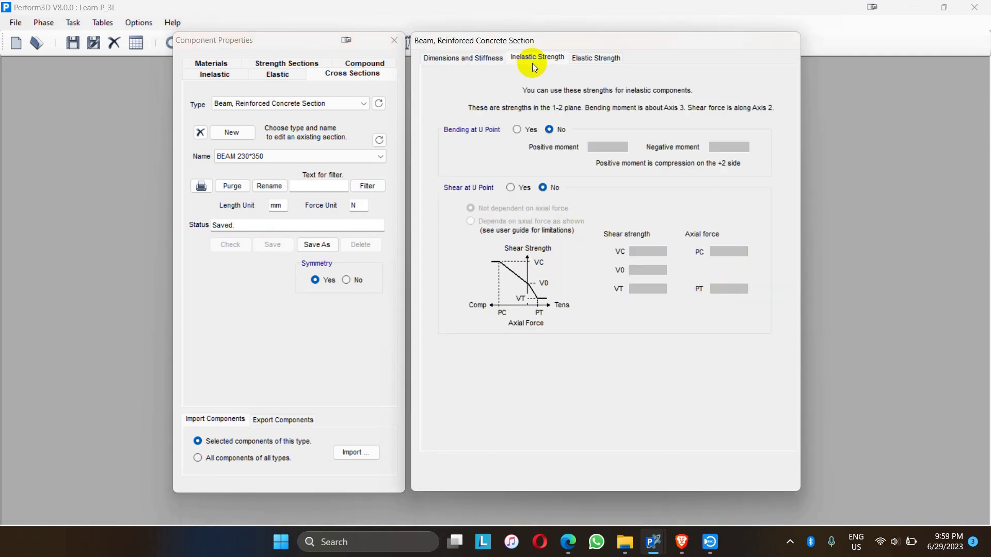
left_click(600, 59)
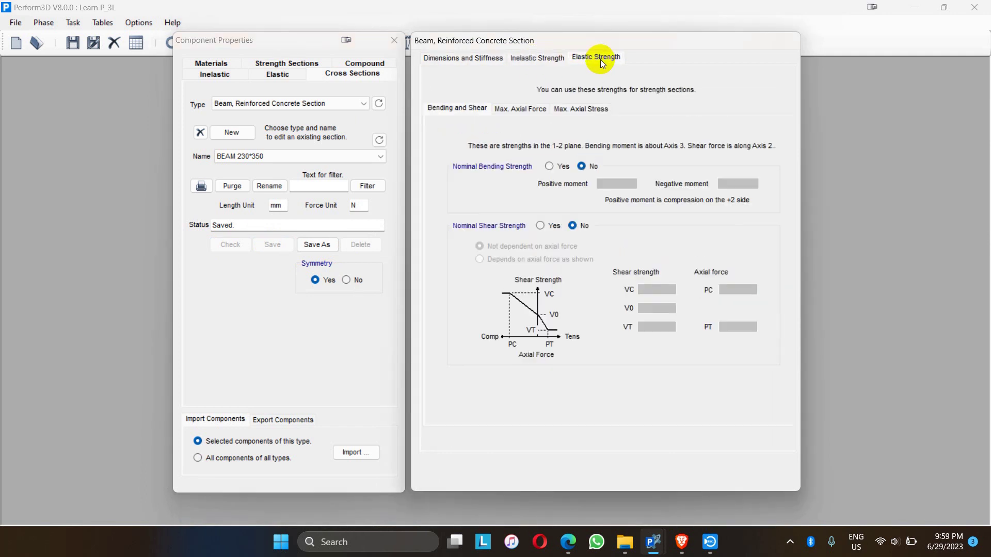
left_click(539, 59)
left_click(482, 58)
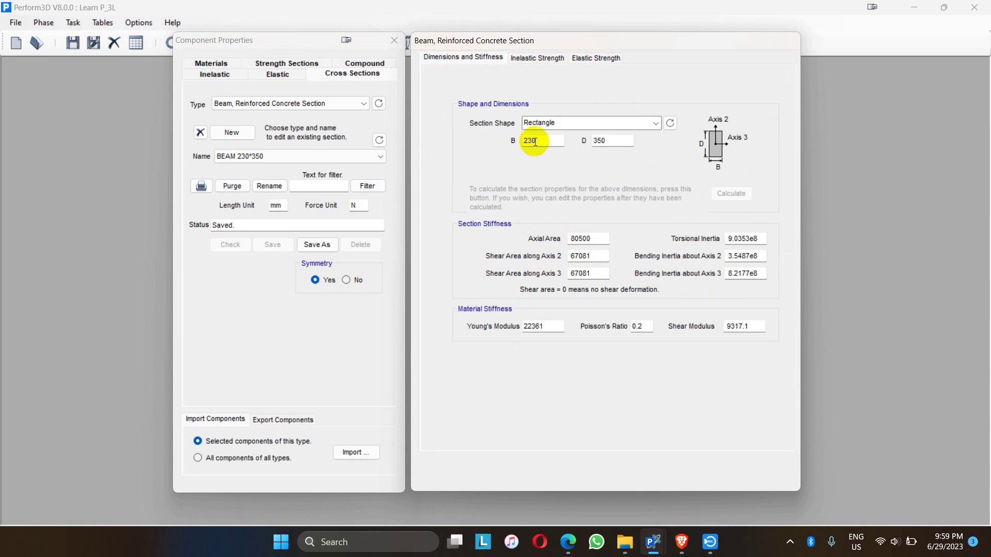
Create a reinforced concrete column cross section named "COL 350*350" with mm and N units
left_click(255, 105)
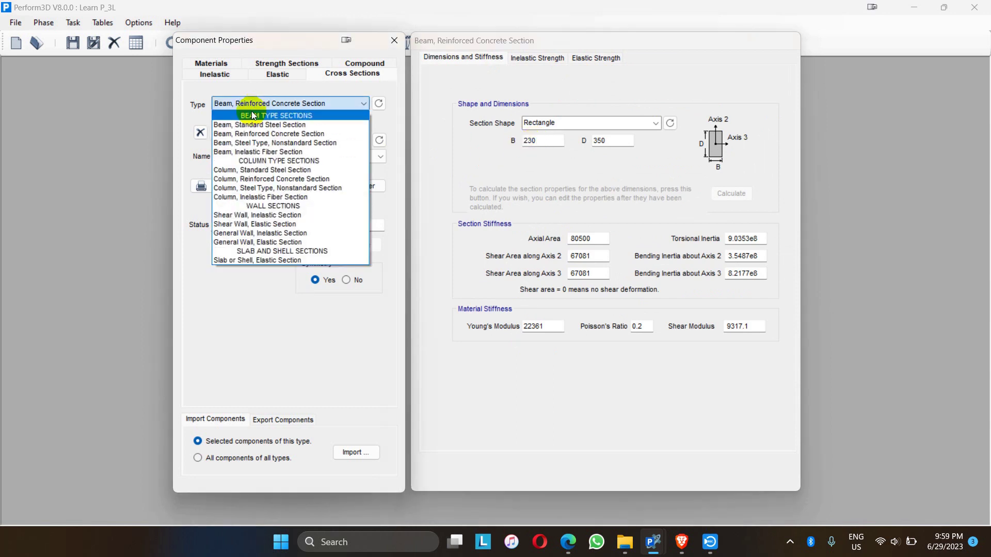
left_click(242, 179)
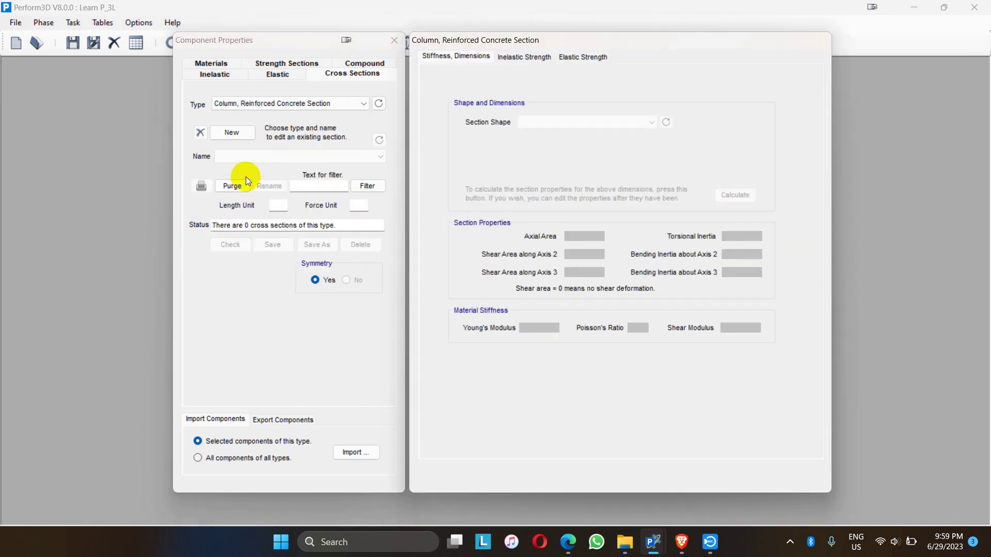
left_click(230, 132)
type("COL 350*350")
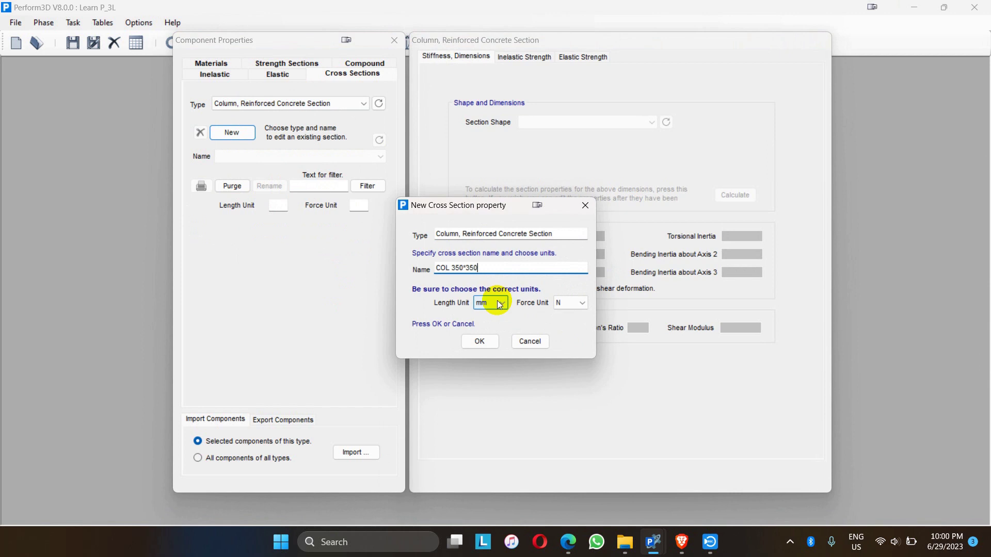
left_click(480, 344)
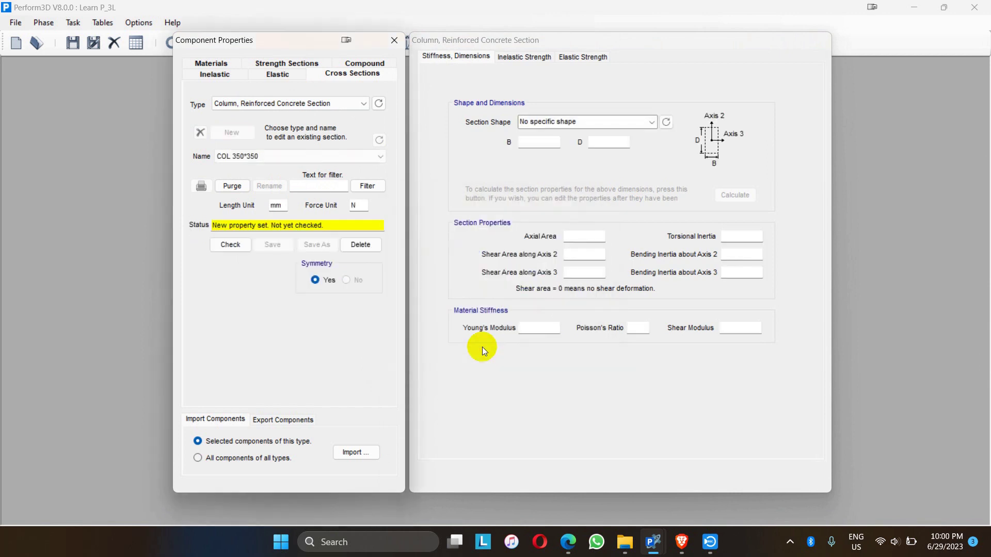
Make the column section a rectangle with B 350 and D 350, and calculate its section properties
left_click(650, 122)
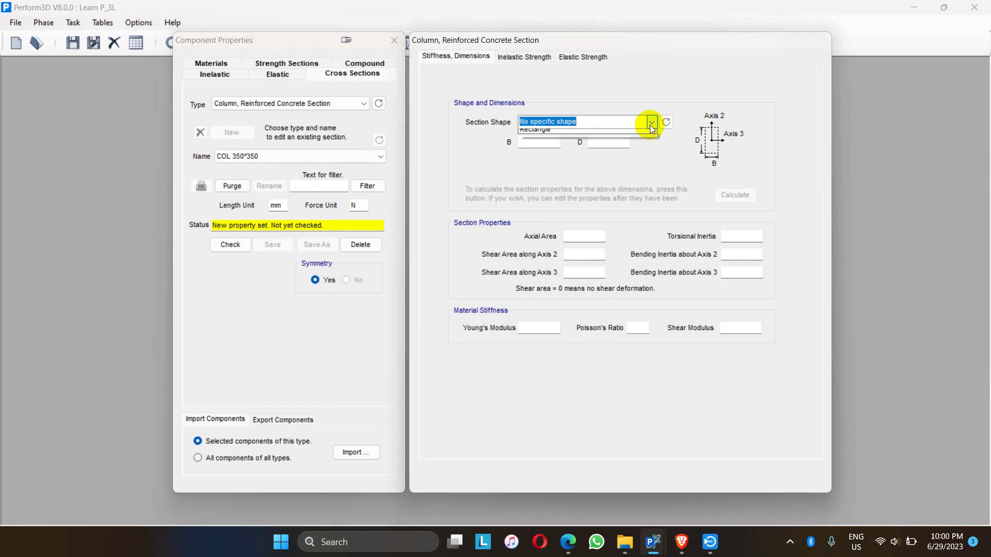
left_click(553, 150)
left_click(548, 148)
type("350")
key("Tab")
type("350")
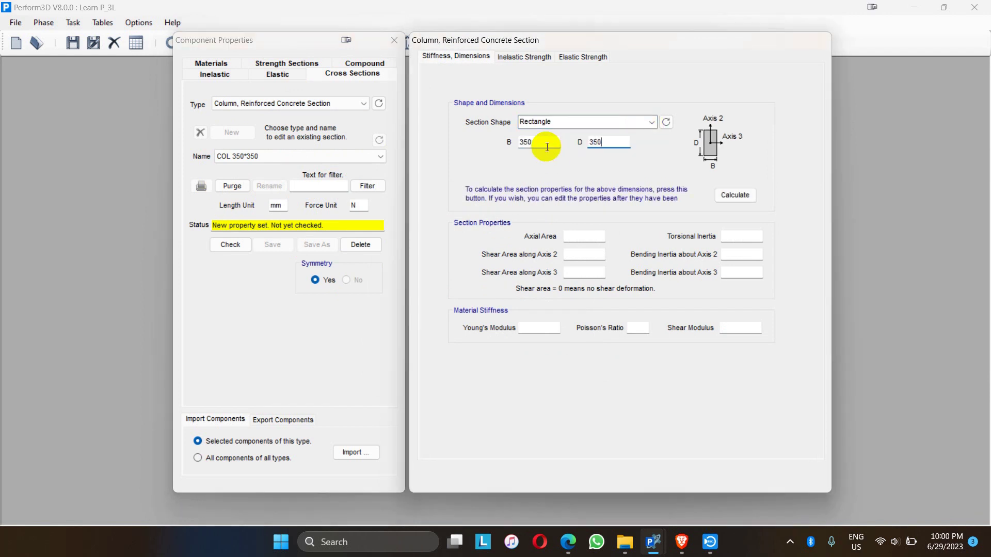
left_click(734, 195)
Set the column's Young's modulus to 22361 and Poisson's ratio to 0.2, and check and save the section
left_click(534, 326)
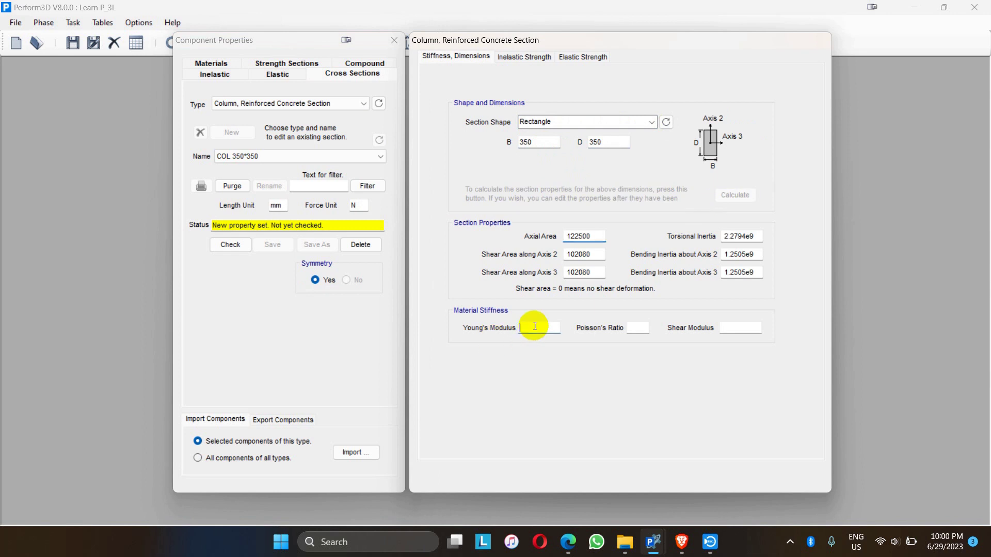
type("22361")
left_click(640, 329)
type("0.2")
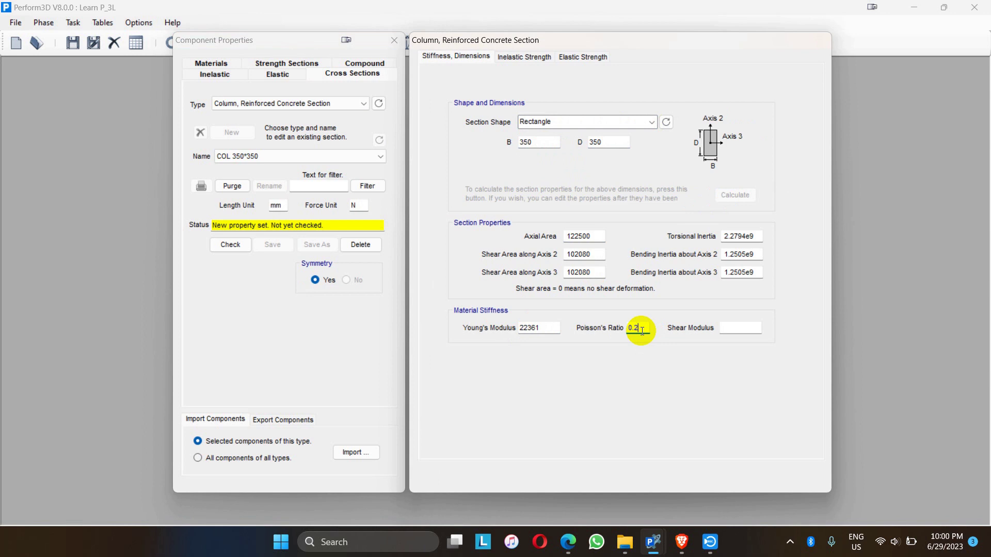
left_click(235, 247)
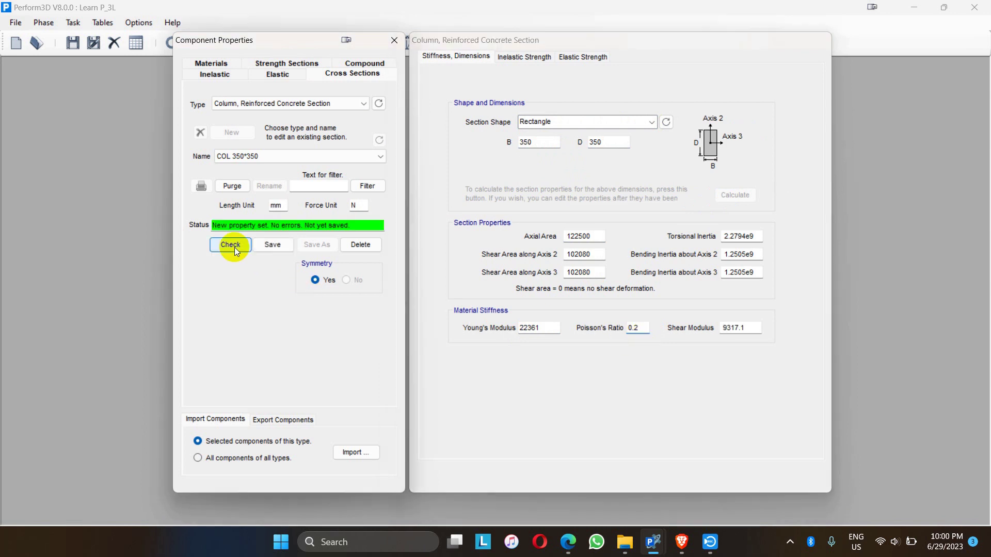
left_click(263, 248)
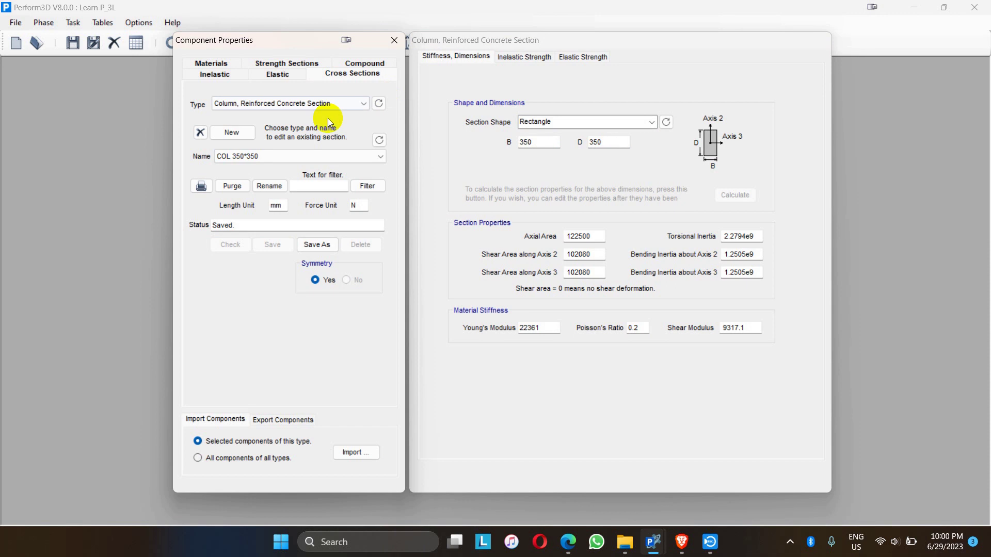
Create a slab or shell elastic cross section named "SLAB 125" with mm and N units
left_click(241, 104)
left_click(237, 261)
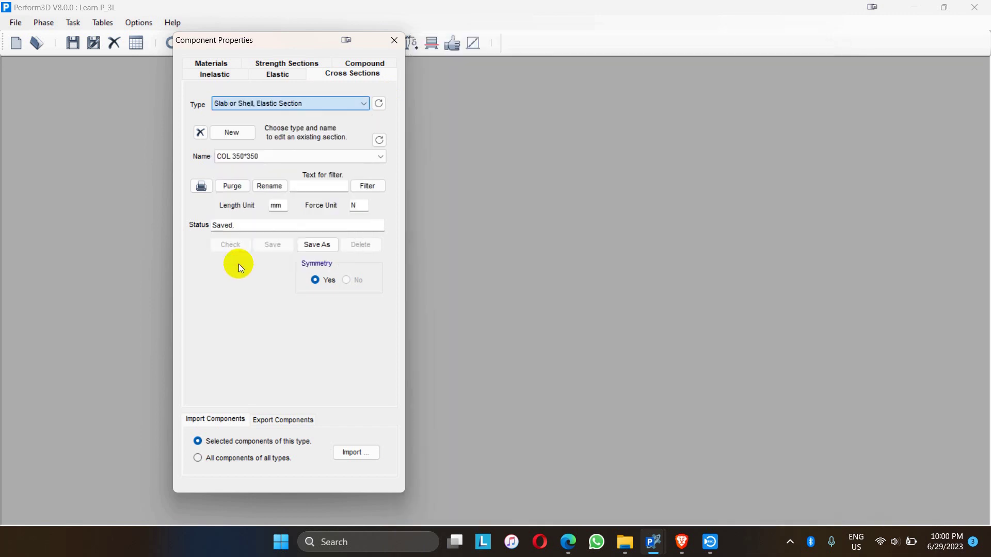
left_click(225, 131)
type("SLAB 125")
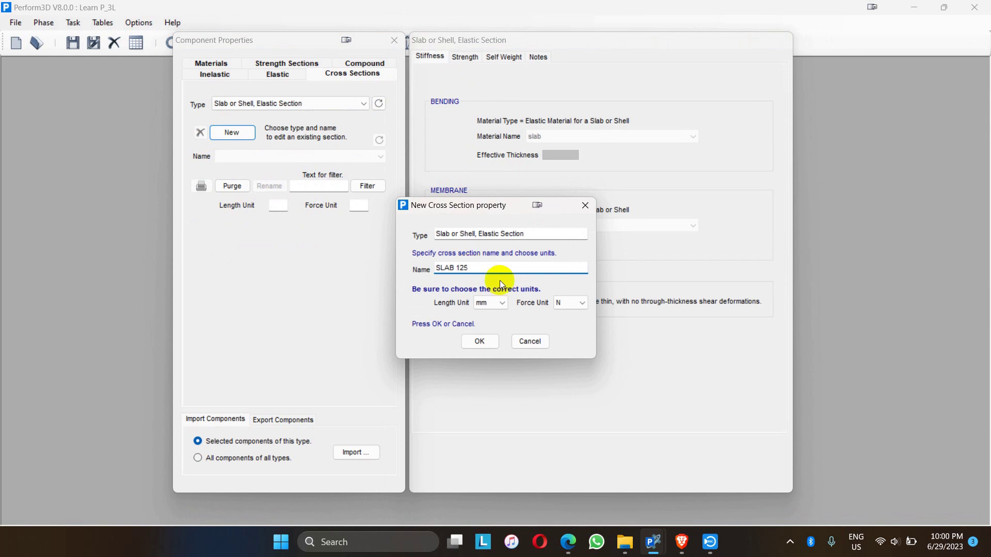
left_click(485, 341)
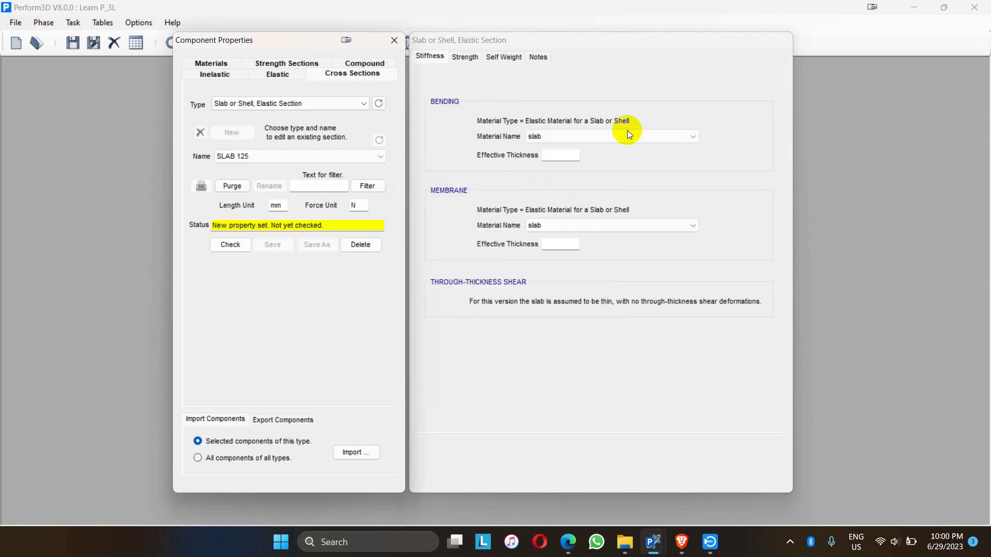
Use the "slab" material for the slab section's bending and set both the bending and membrane effective thickness to 125
left_click(565, 138)
left_click(549, 146)
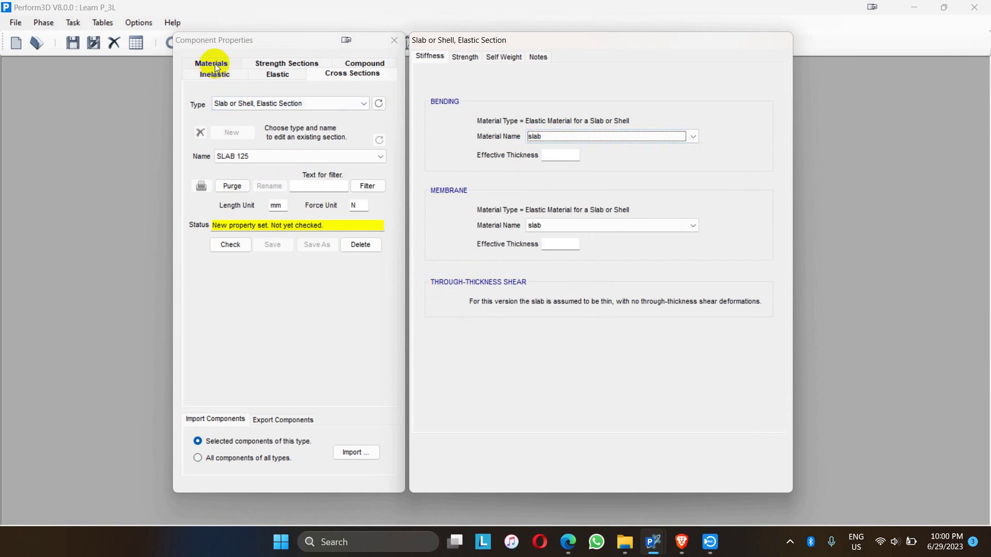
left_click(553, 155)
type("125")
left_click(557, 246)
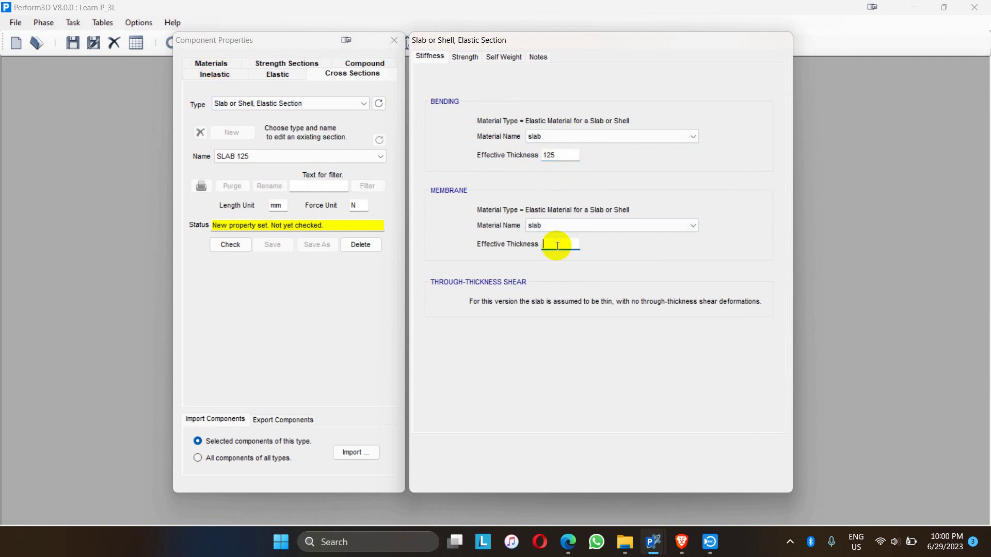
type("125")
Set the slab's self-weight thickness to 125 and material weight density to 25E-6, and check and save the section
left_click(465, 56)
left_click(498, 58)
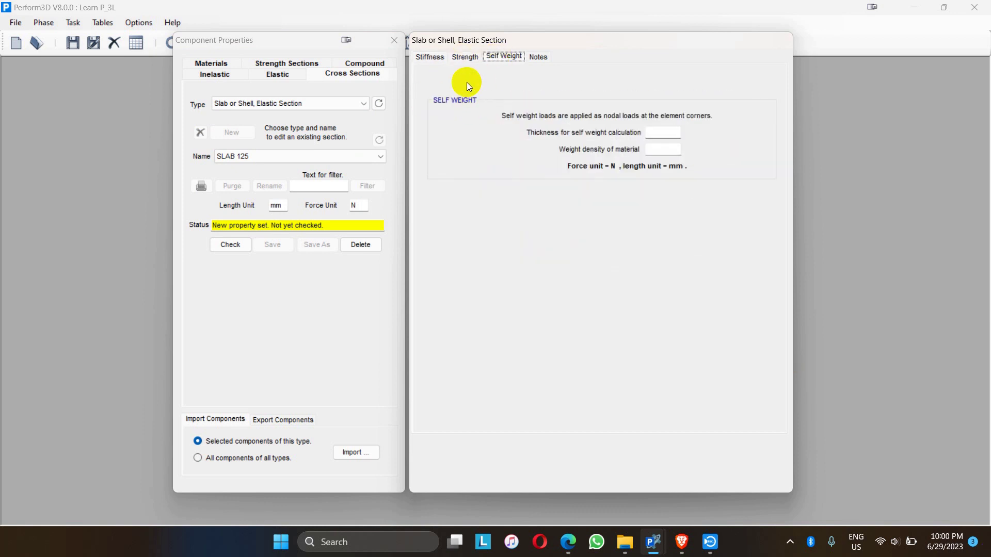
left_click(466, 57)
left_click(501, 58)
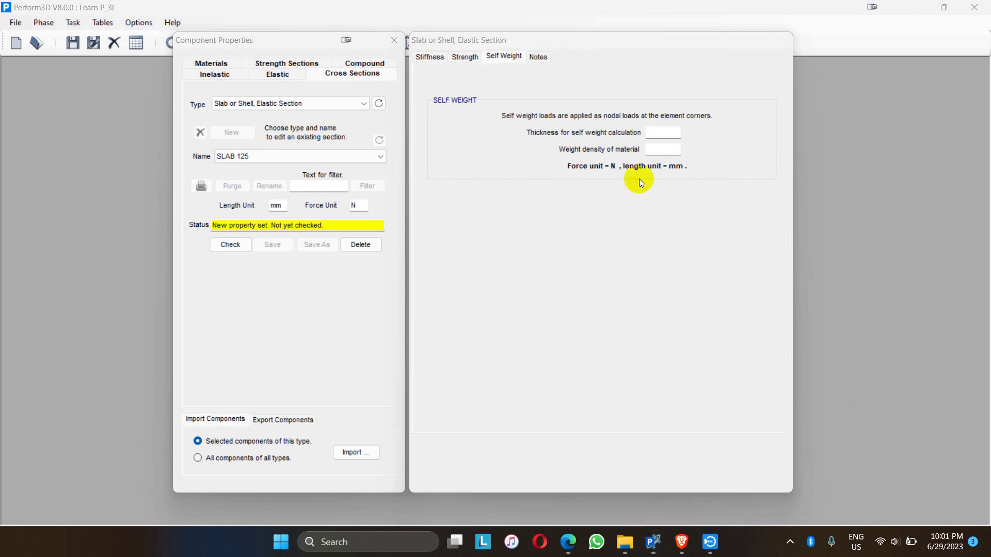
left_click(663, 133)
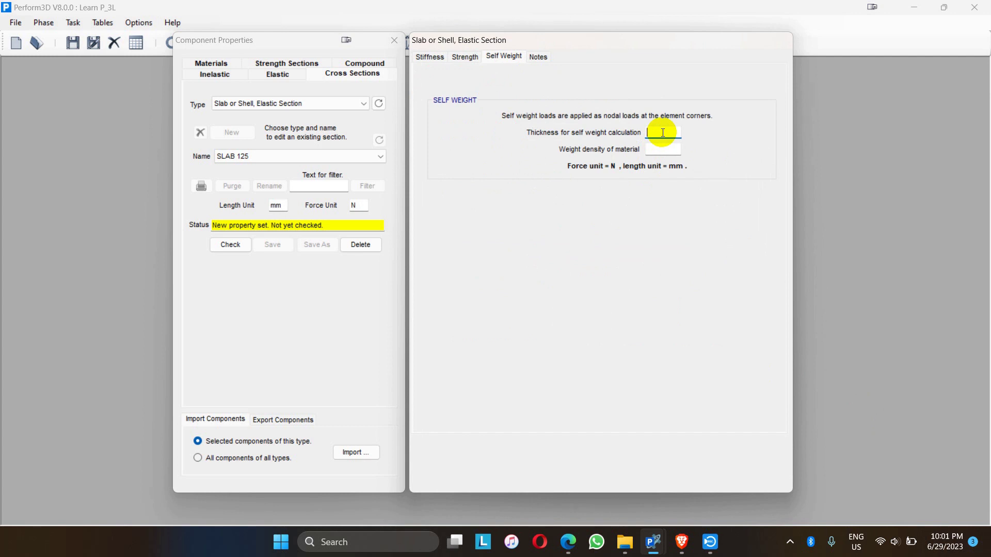
type("125")
left_click(663, 147)
type("25E-6")
left_click(234, 245)
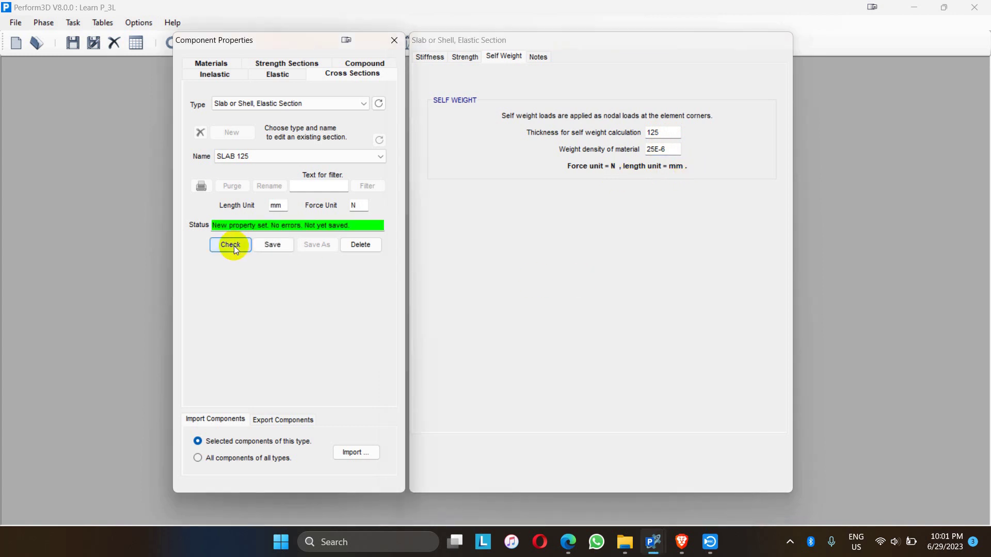
left_click(269, 245)
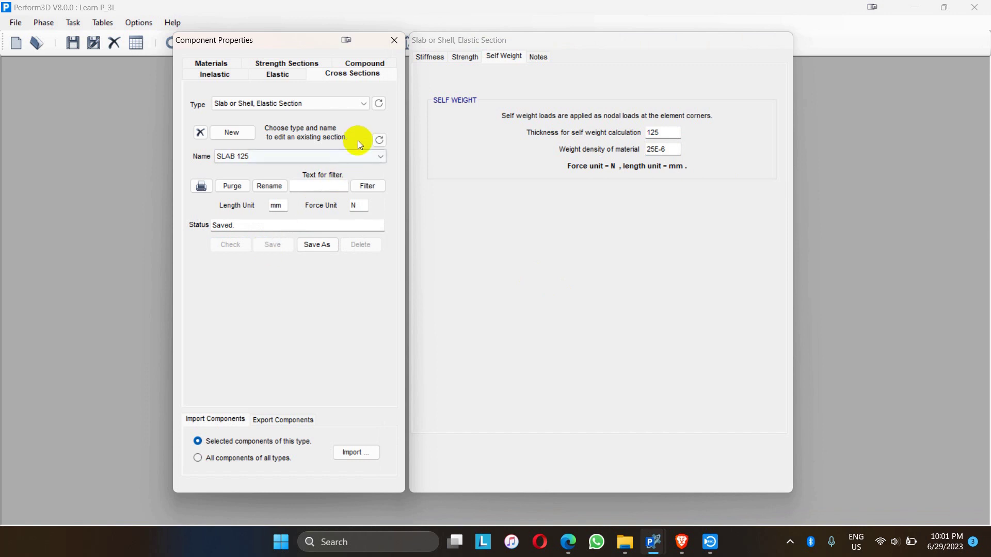
Create a frame member compound component named "COLUMN" with mm and N units
left_click(361, 65)
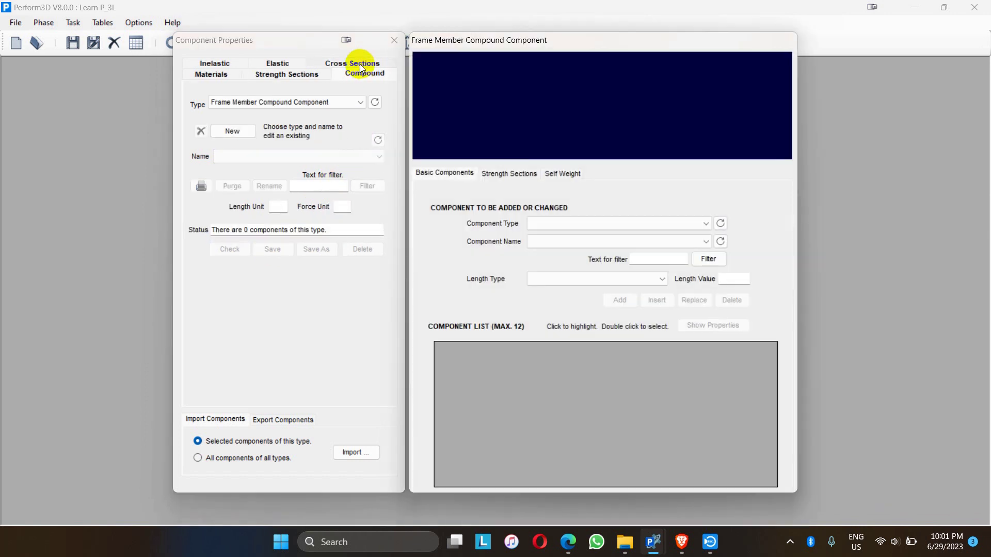
left_click(228, 103)
left_click(240, 104)
left_click(240, 104)
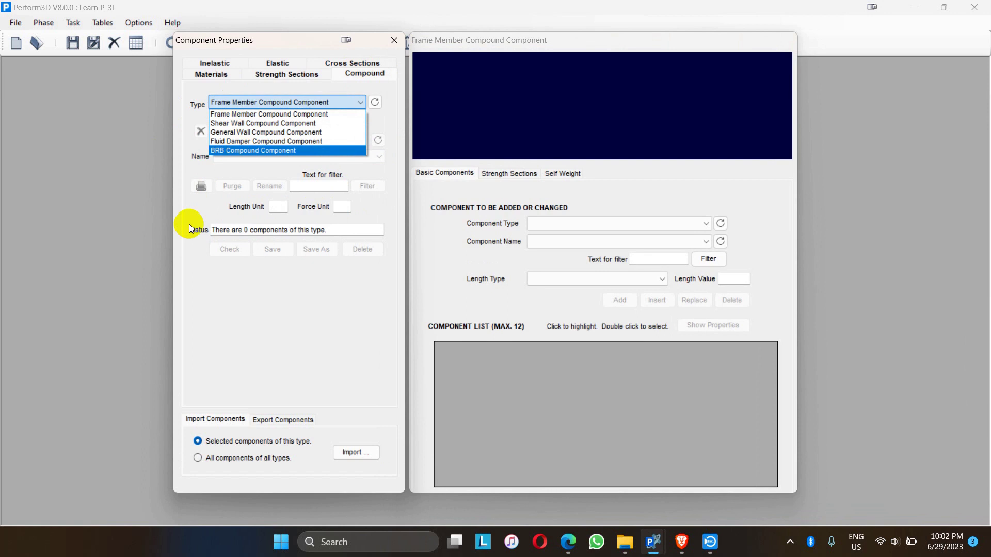
left_click(243, 317)
left_click(227, 131)
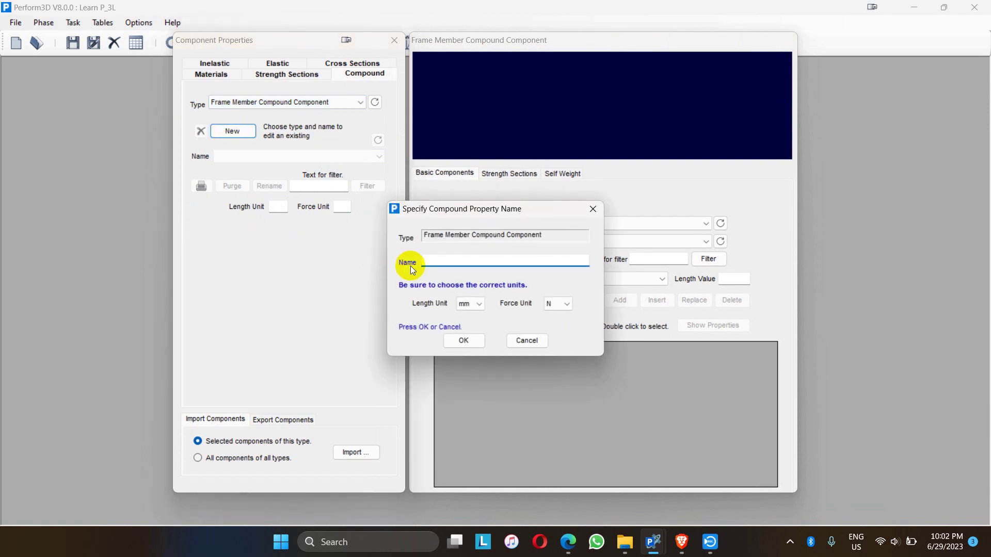
type("COLUMN")
left_click(464, 342)
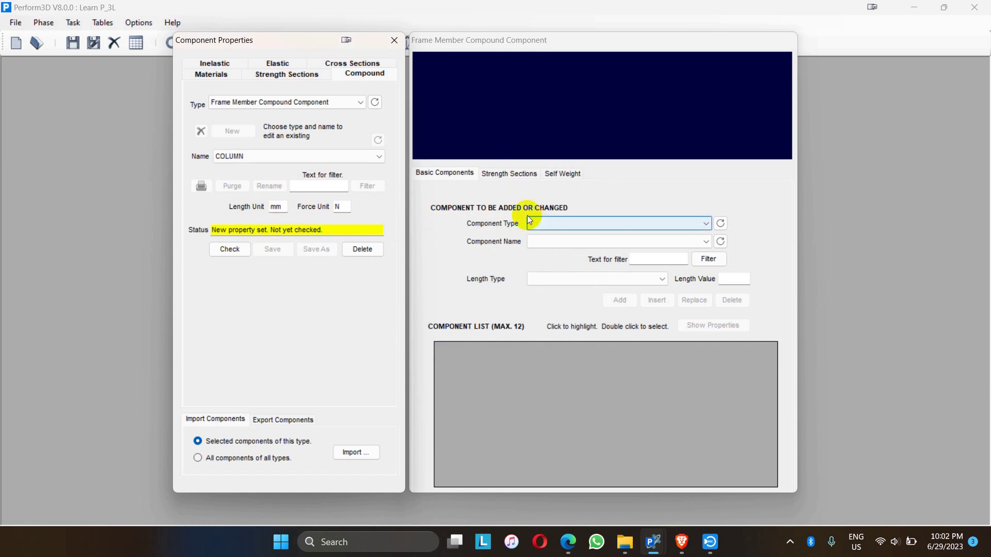
Add the reinforced concrete column section COL 350*350 with unassigned length proportion 1 to the COLUMN compound, and check and save it
left_click(565, 224)
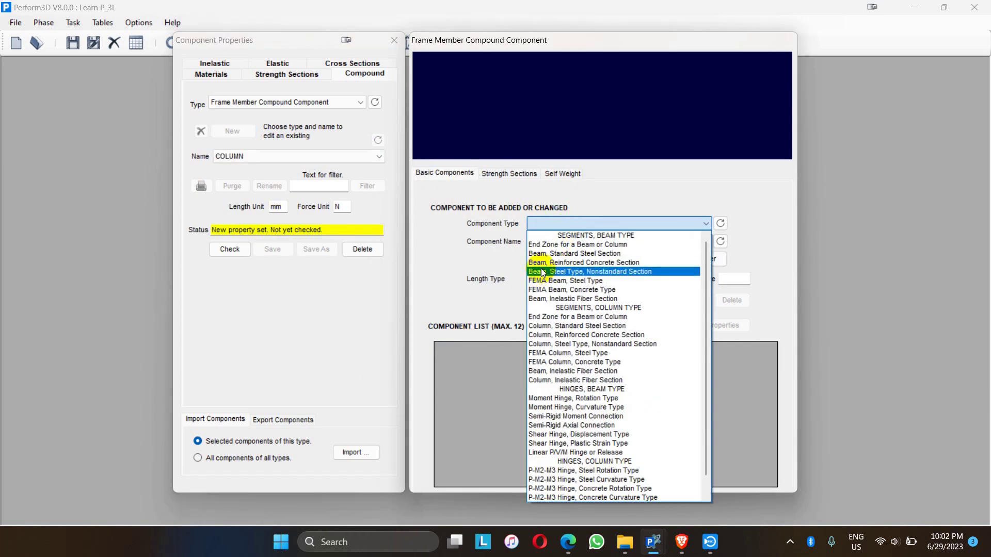
left_click(563, 335)
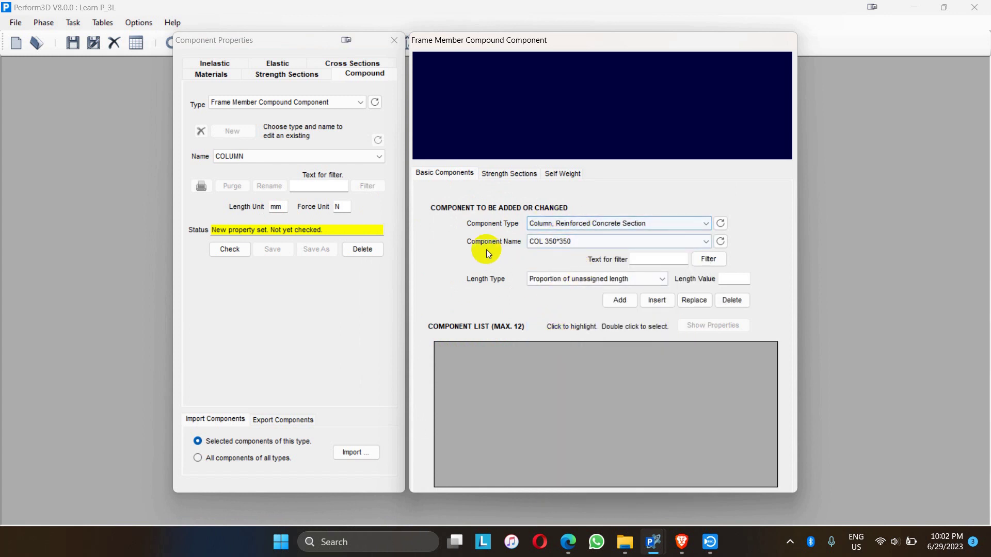
left_click(736, 280)
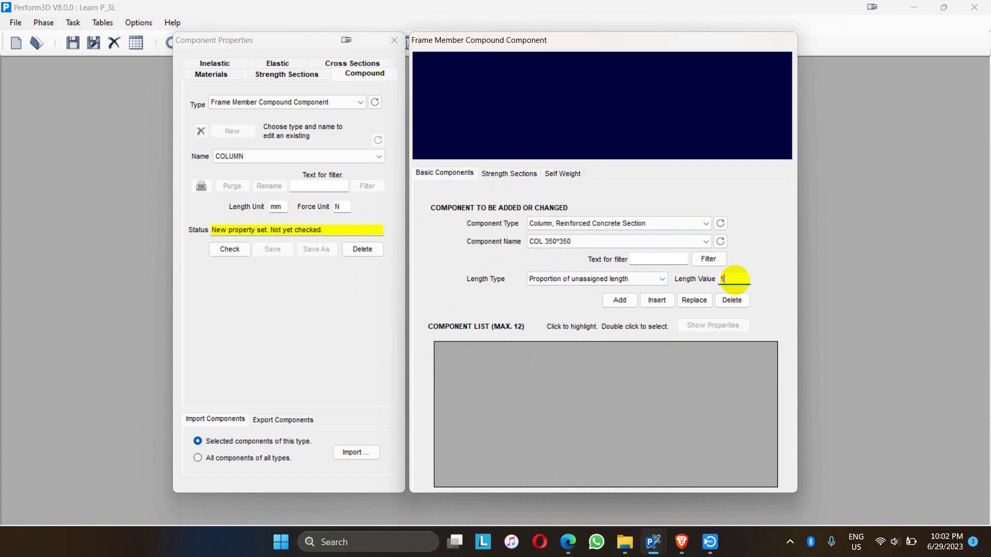
type("1")
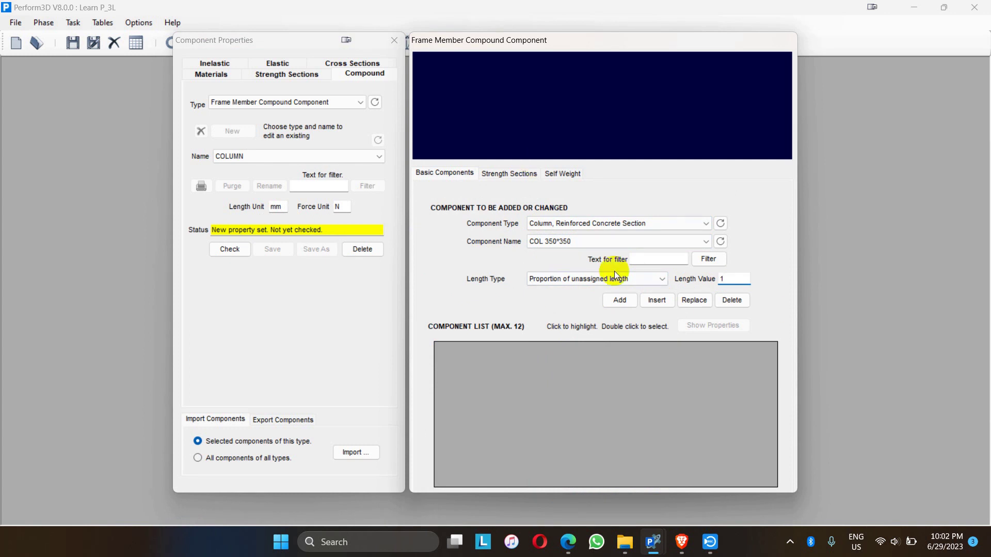
left_click(627, 300)
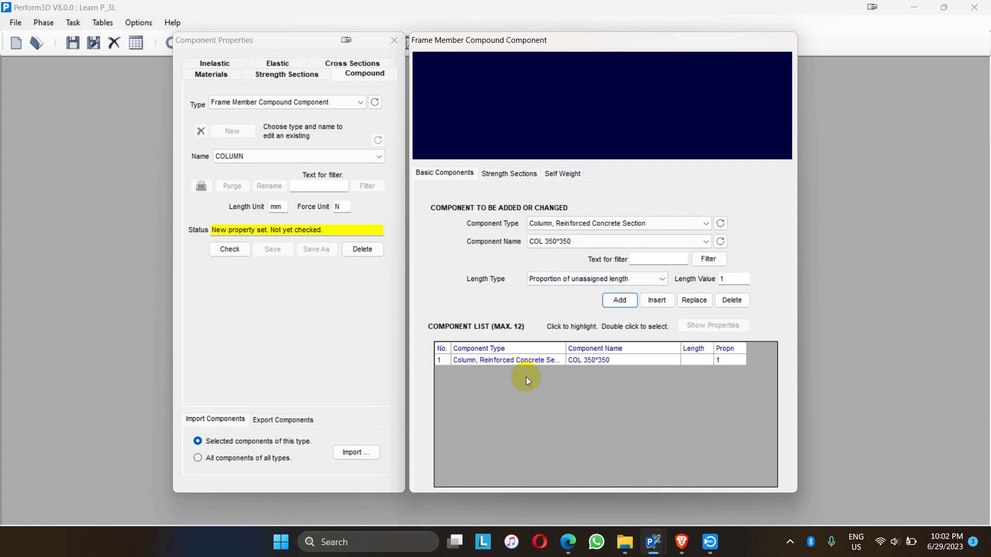
left_click(516, 359)
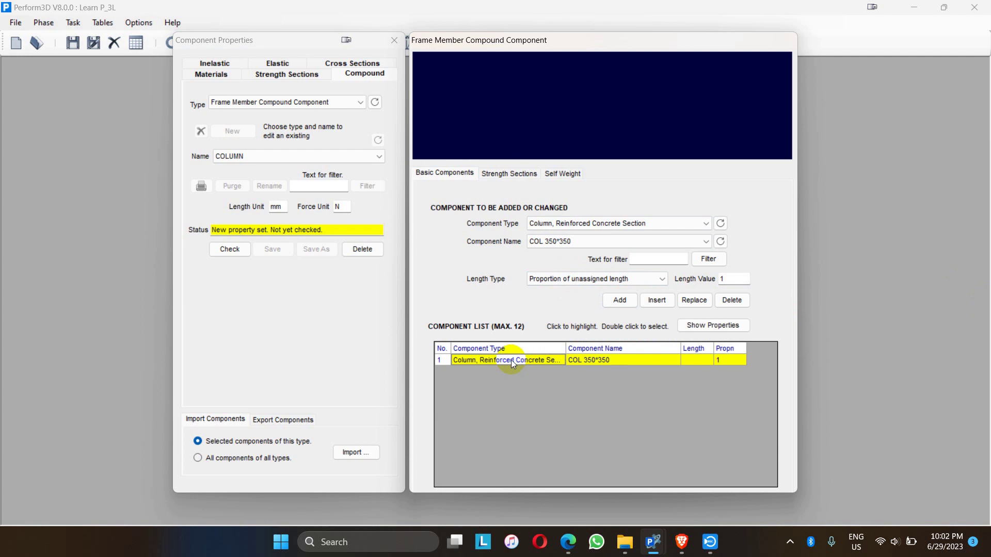
left_click(227, 248)
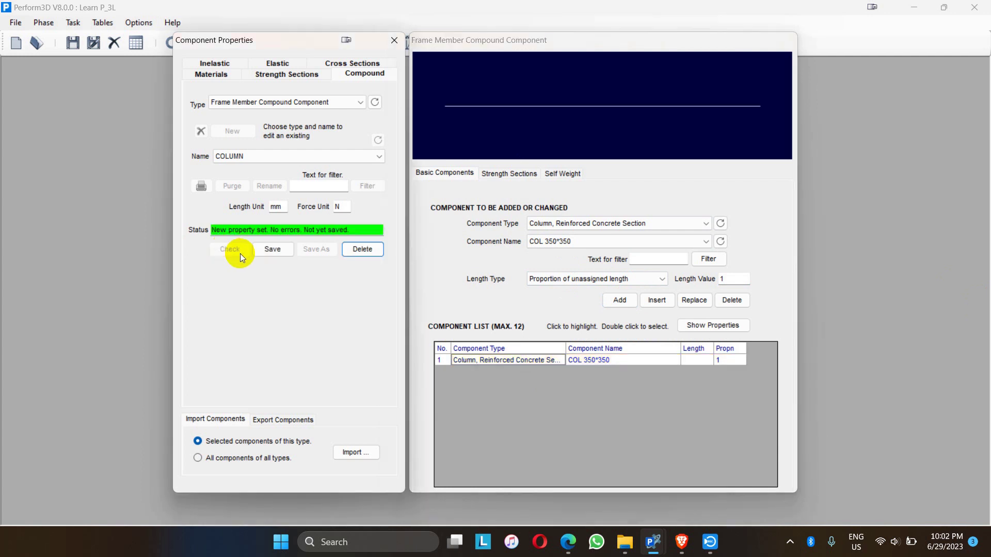
left_click(269, 249)
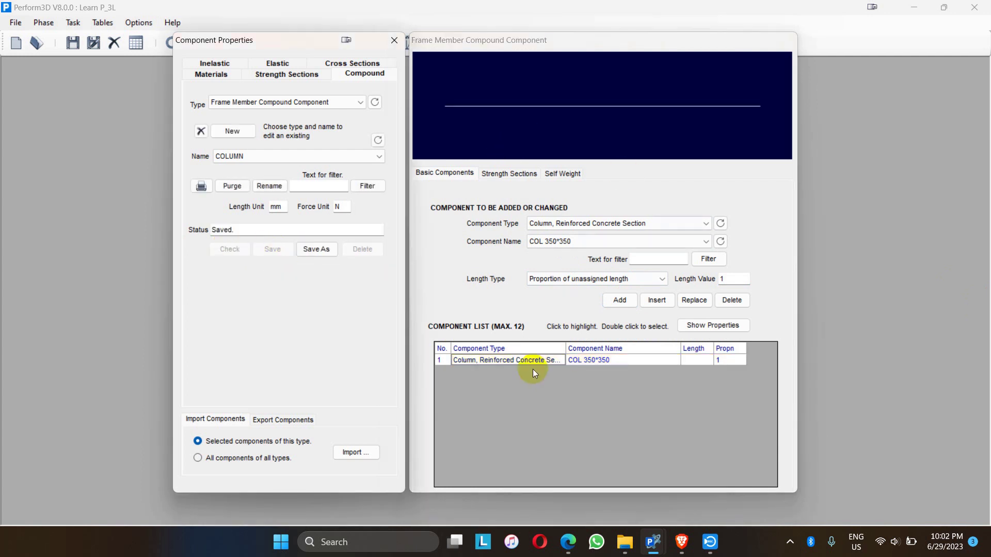
Highlight the column section in the COLUMN compound's component list and review the available component types
left_click(513, 359)
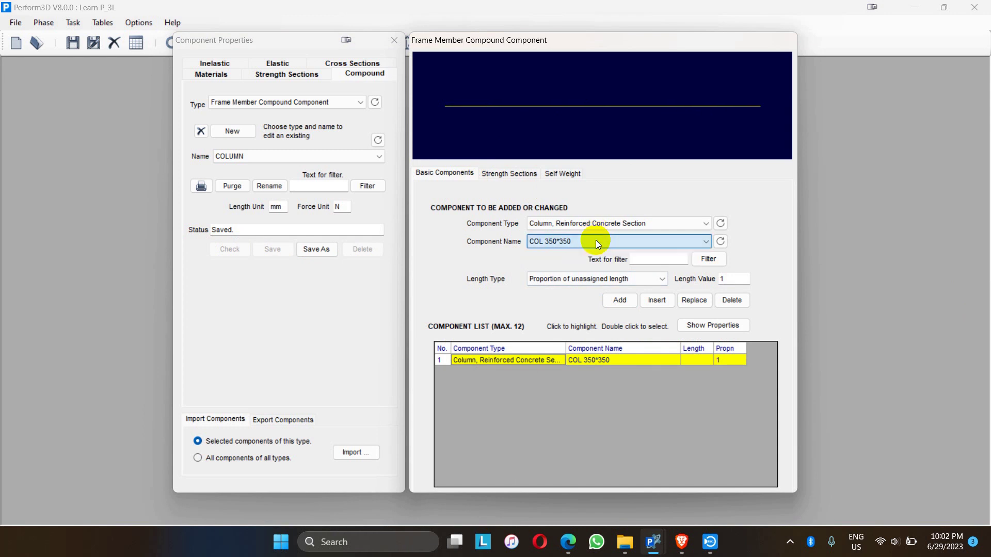
left_click(600, 225)
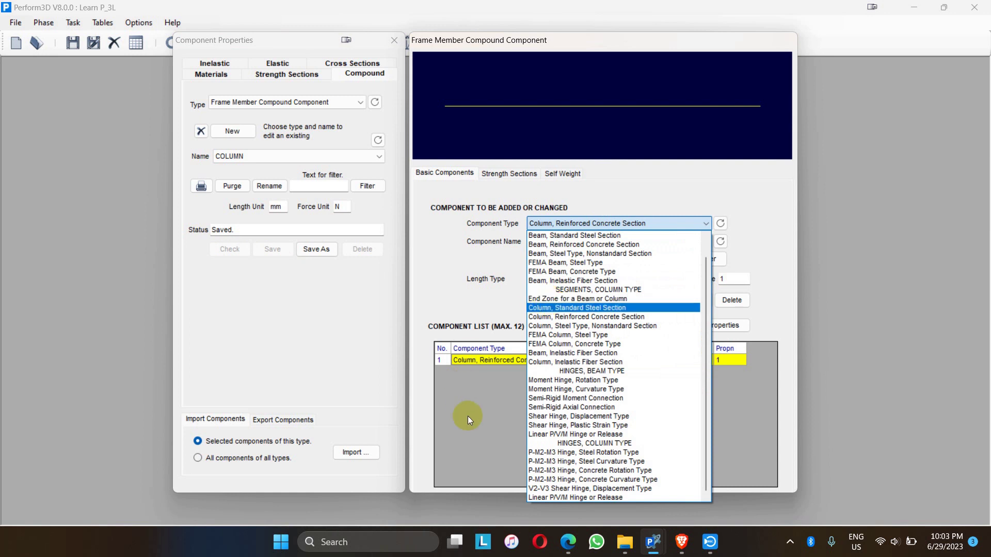
left_click(481, 408)
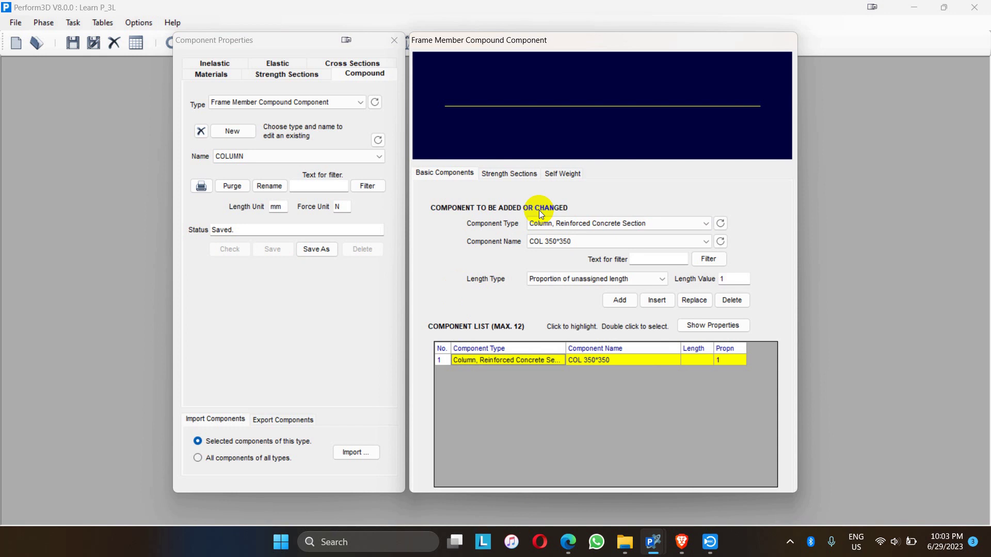
For the COLUMN compound's self-weight per unit length, compute 0.350 × 0.350 × 25 in the Windows Calculator
left_click(563, 173)
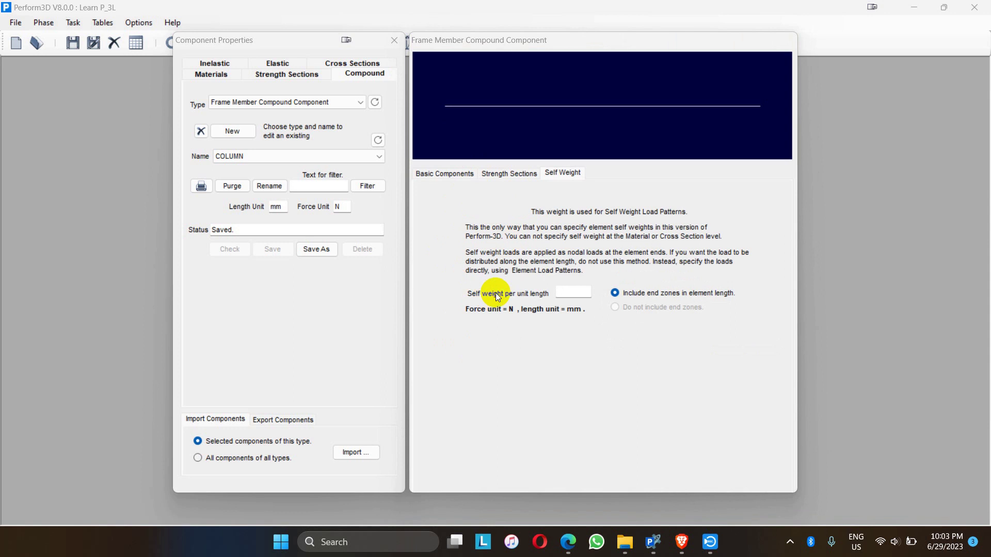
left_click(570, 292)
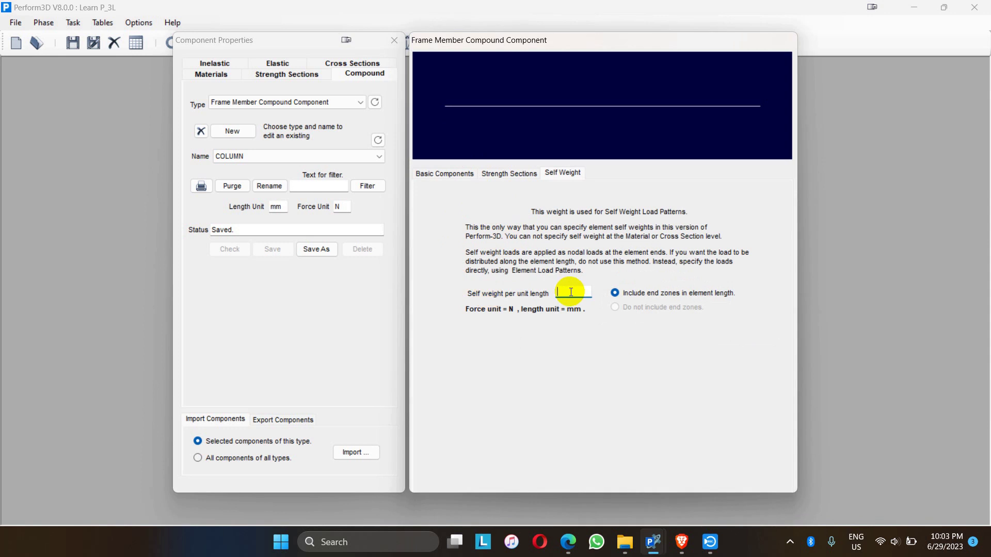
key("super+r")
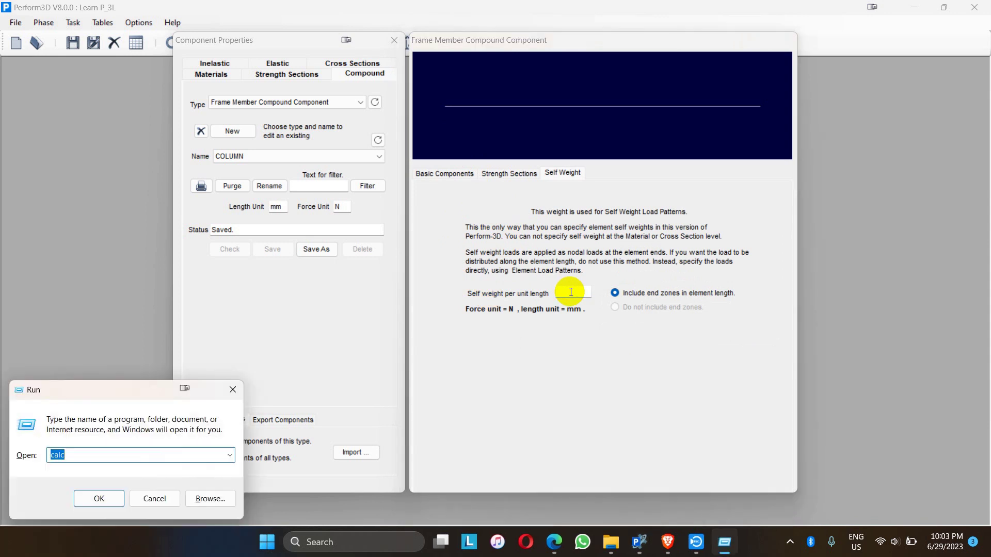
key("Return")
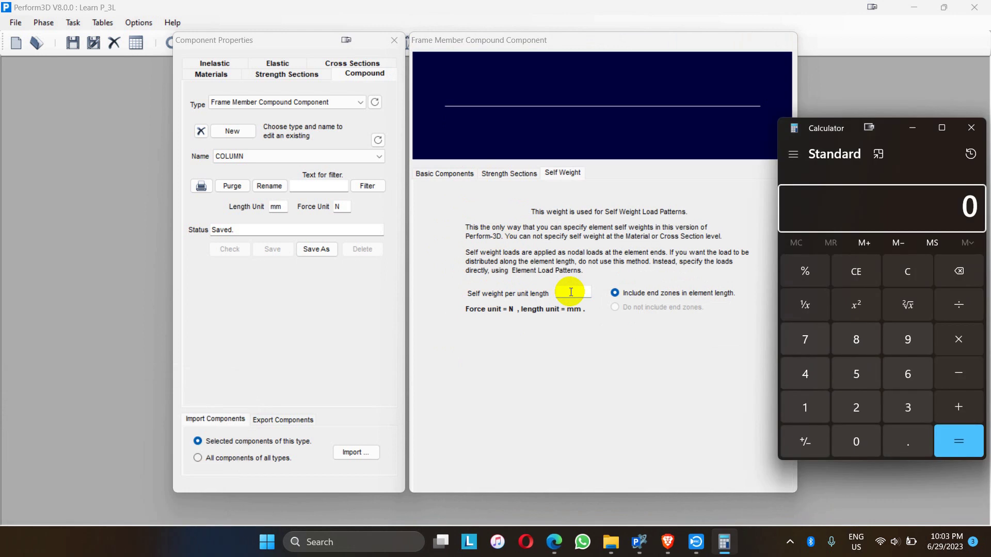
type(".350")
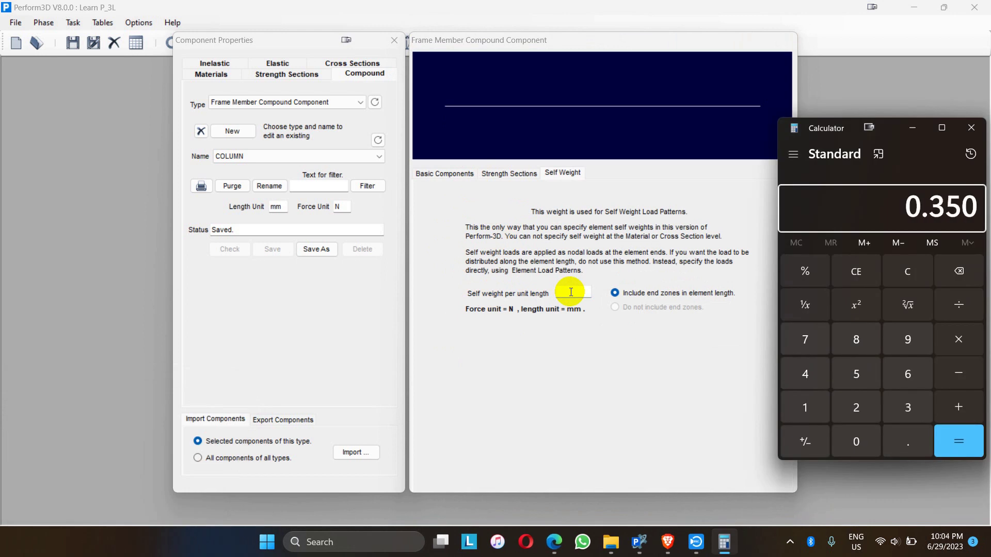
type("*.350*")
type("25")
key("Return")
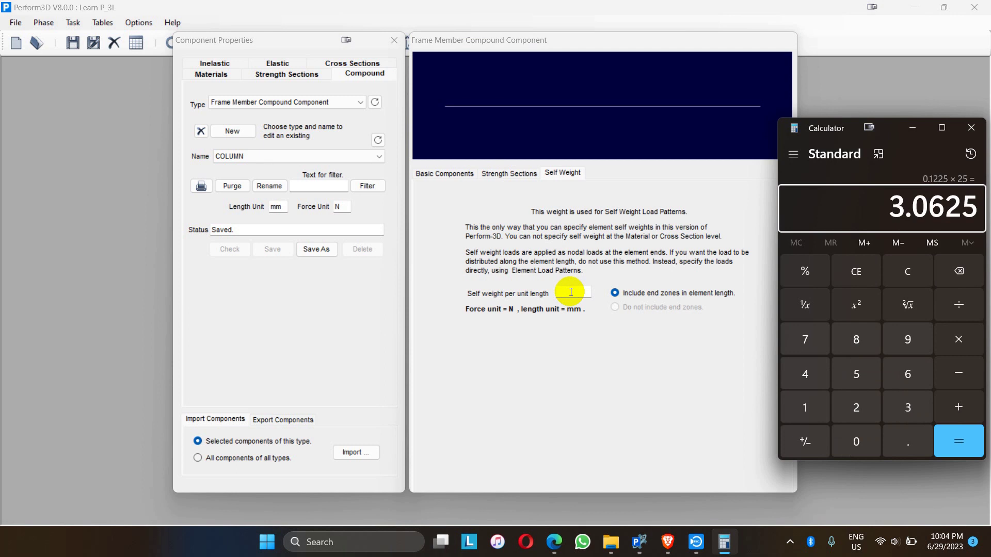
Set the COLUMN compound's self-weight per unit length to 3.0625 N/mm, and check and save the component
left_click(565, 293)
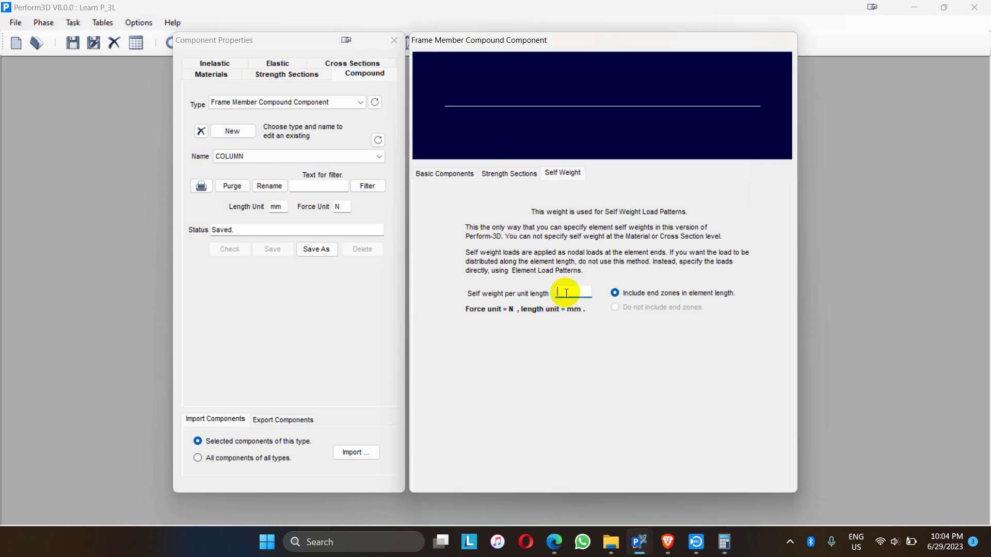
type("3.0625")
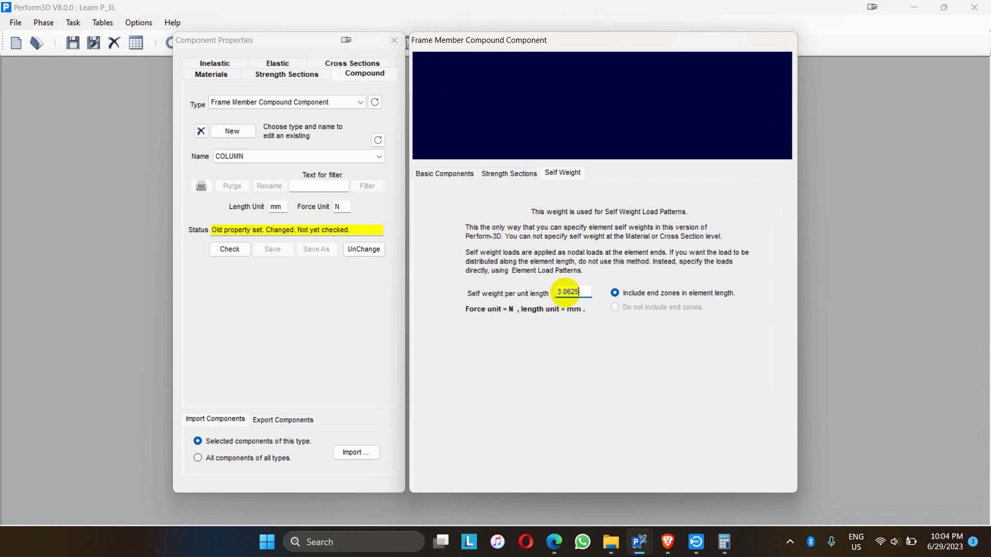
left_click(230, 248)
left_click(268, 249)
Create a frame member compound component named "BEAM COMPOUND" with mm and N units
left_click(276, 99)
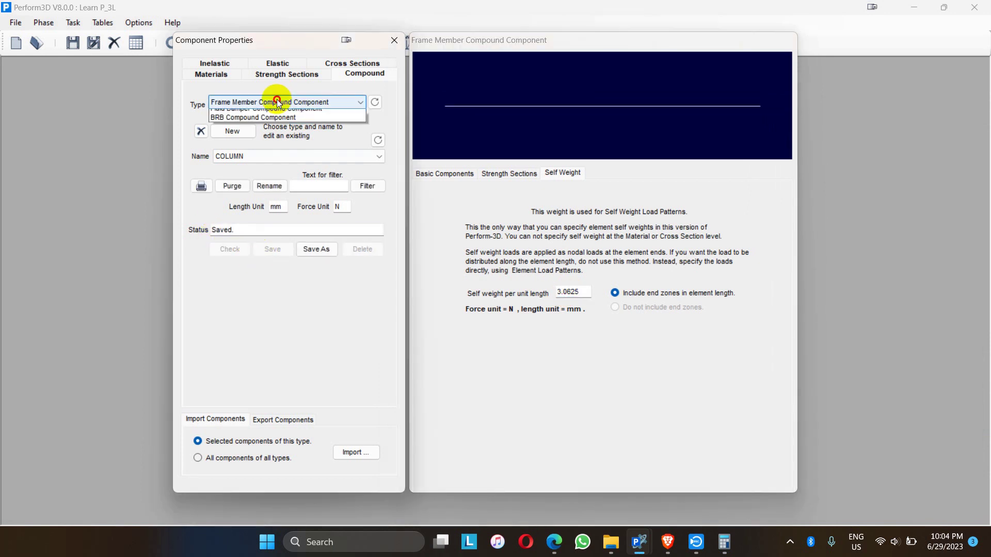
left_click(277, 99)
left_click(235, 133)
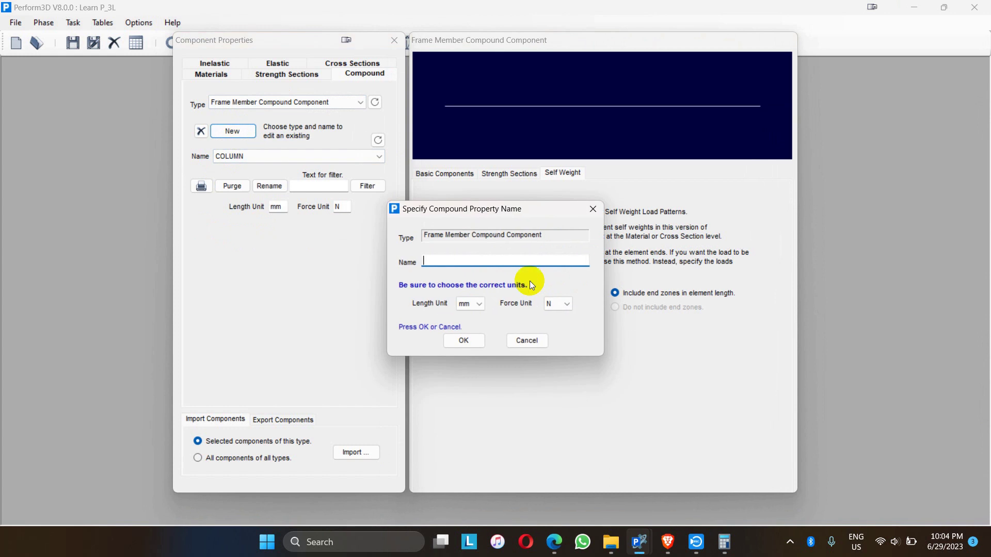
type("BEAM ")
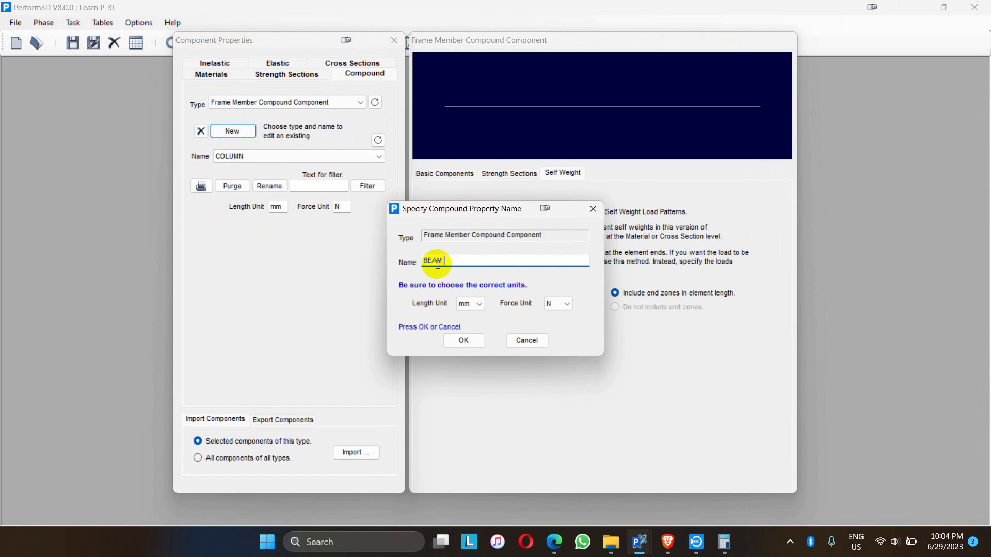
type("COMPOUND")
left_click(464, 342)
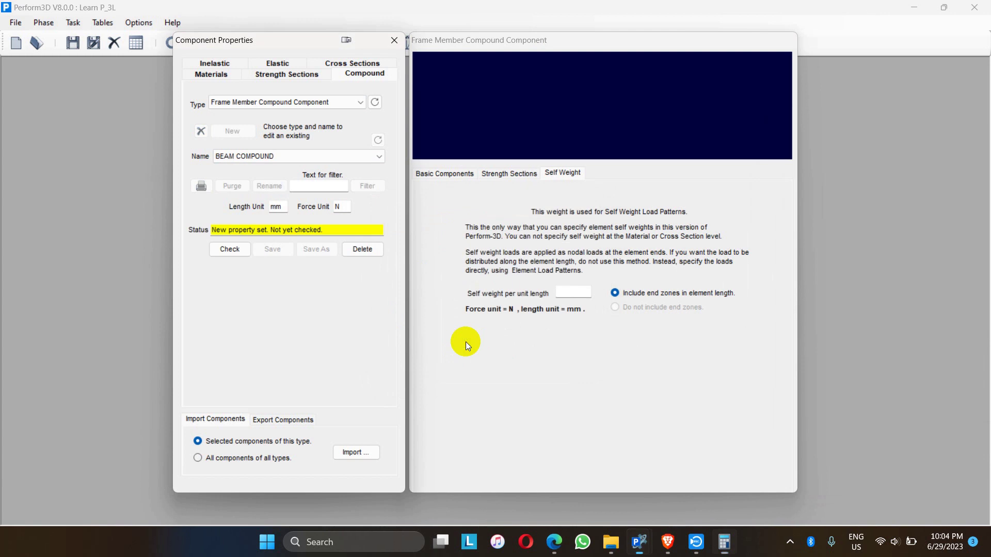
Add the reinforced concrete beam section BEAM 230*350 to BEAM COMPOUND with an unassigned length proportion of 1
left_click(447, 174)
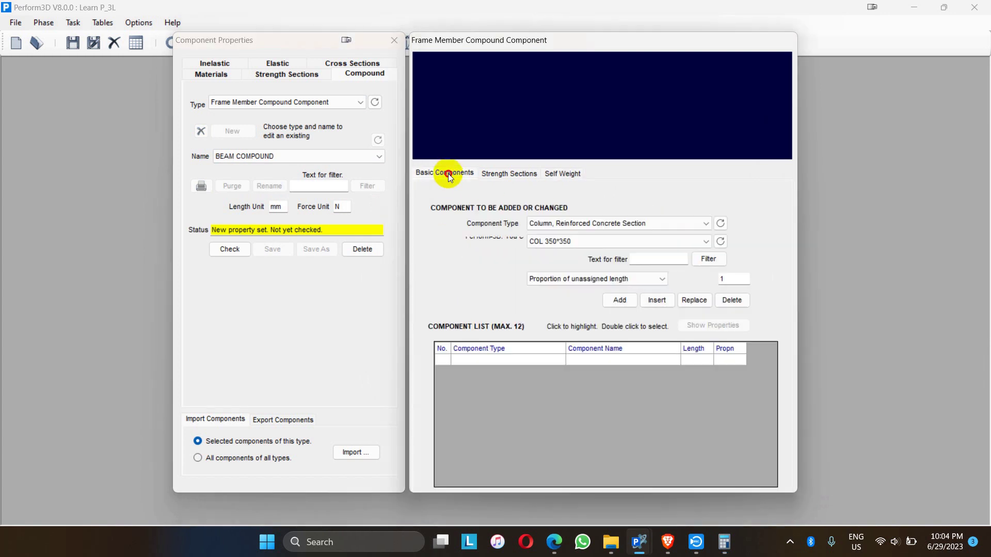
left_click(574, 223)
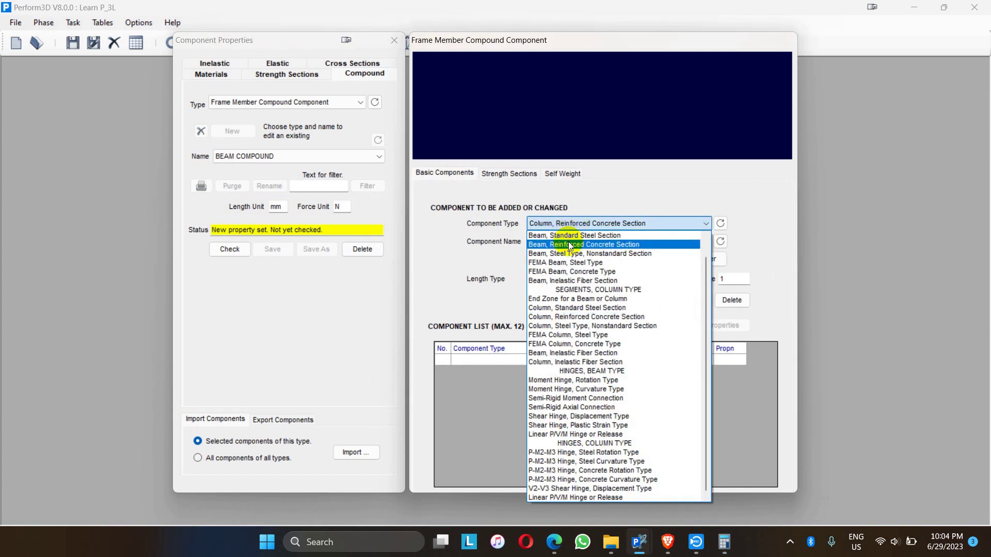
left_click(569, 244)
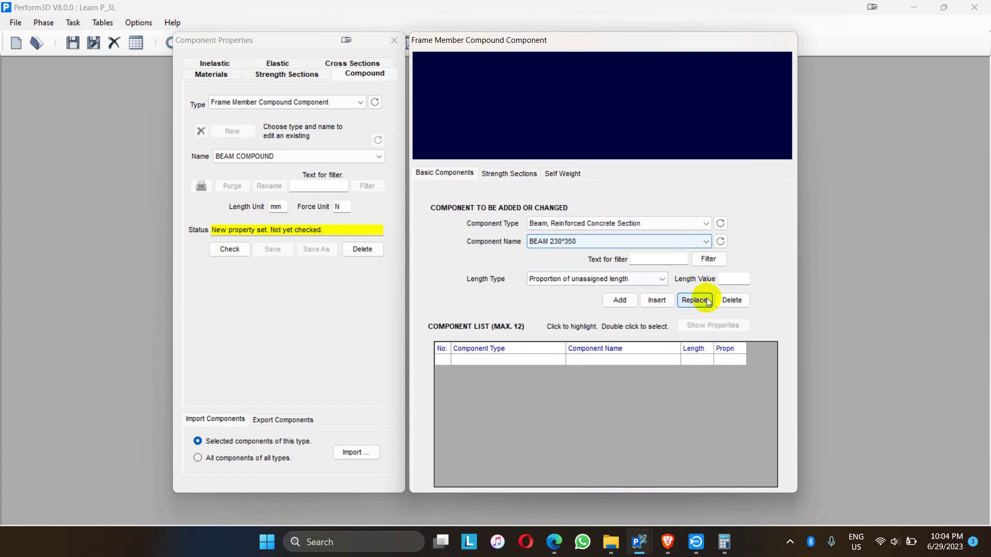
left_click(730, 280)
type("1")
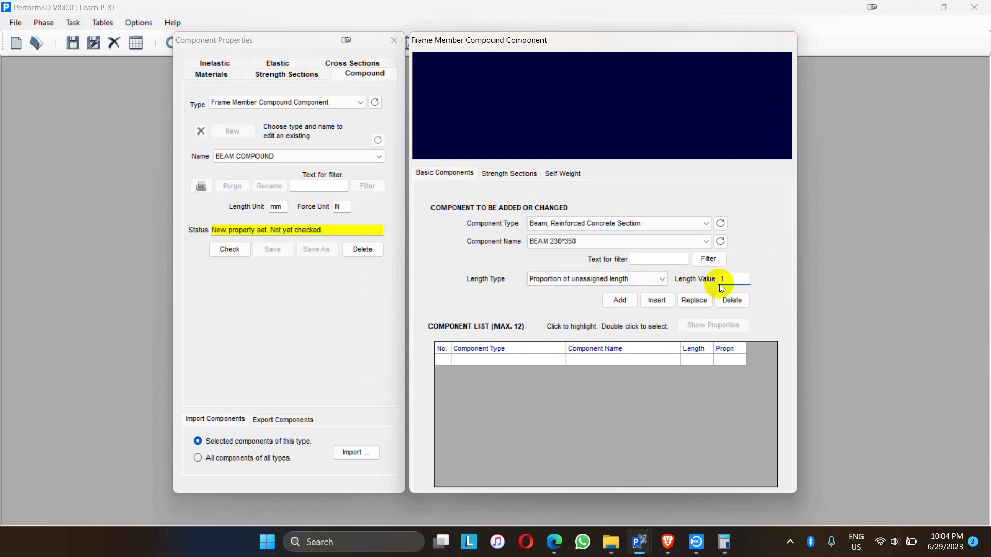
left_click(622, 300)
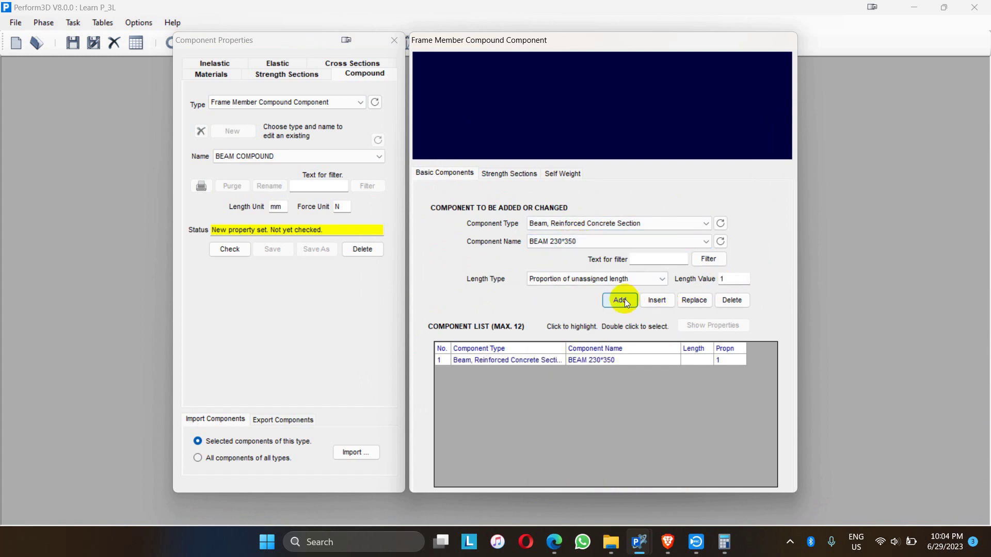
For BEAM COMPOUND's self-weight per unit length, compute 0.23 × 0.350 × 25 in the Windows Calculator
left_click(487, 173)
left_click(563, 173)
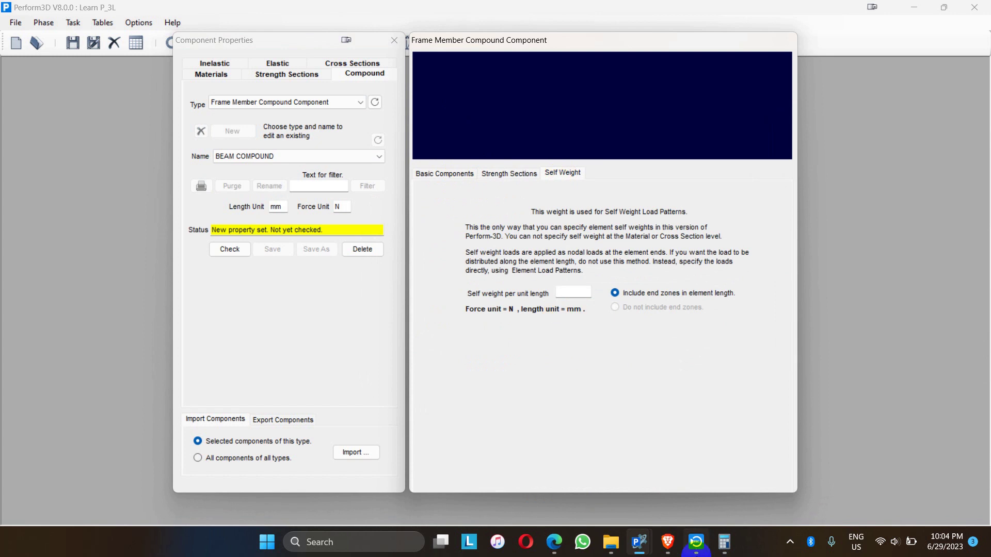
left_click(724, 542)
left_click(853, 456)
type(".2")
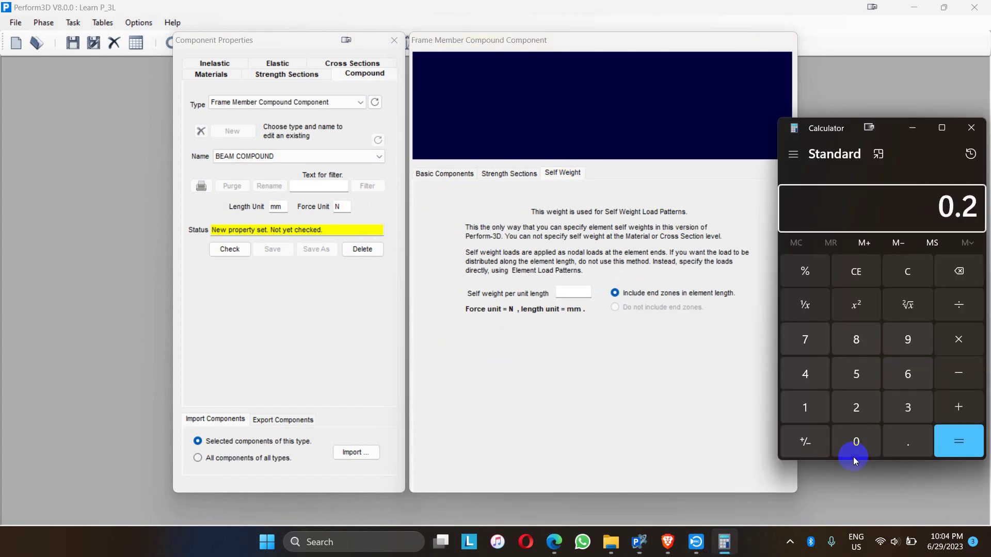
type("3*0.350*25")
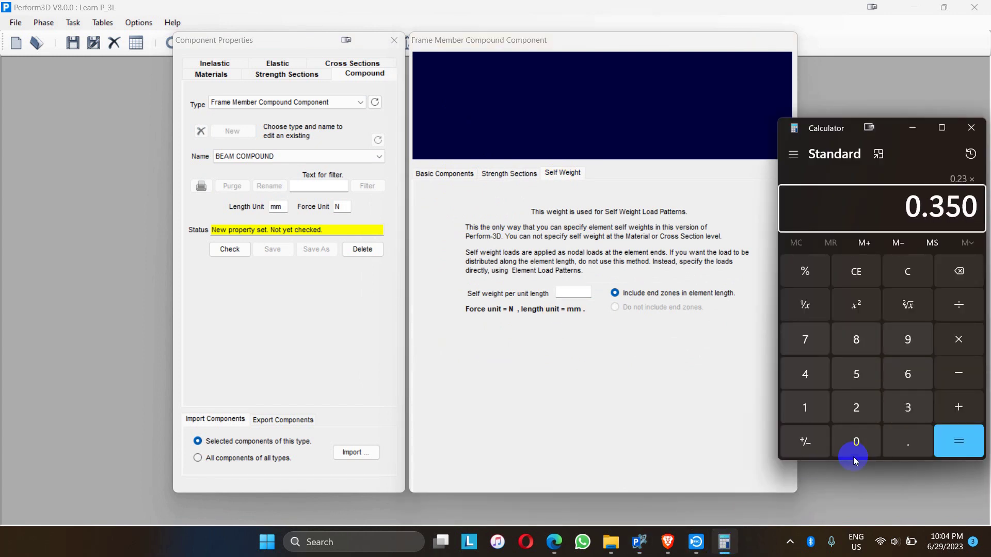
key("Return")
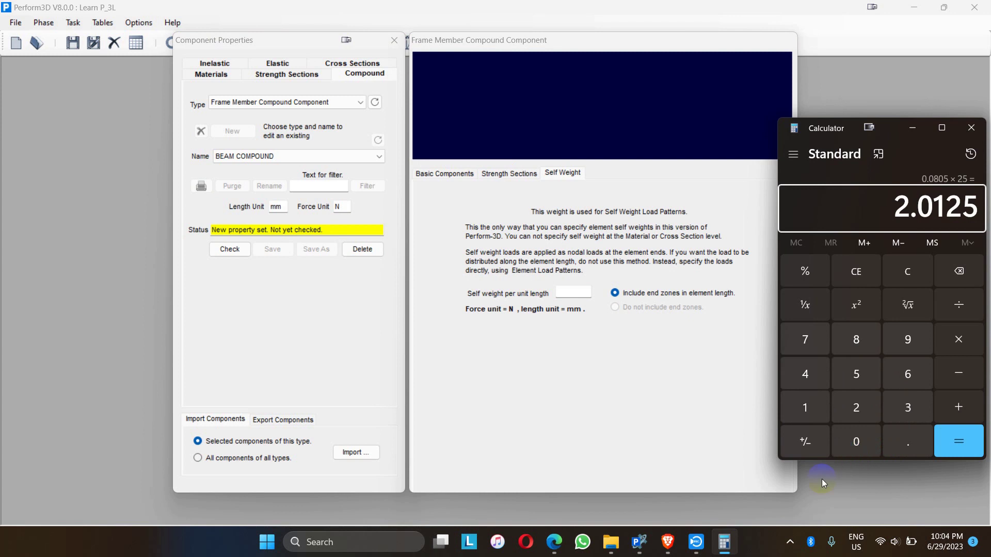
Set BEAM COMPOUND's self-weight per unit length to 2.0125 N/mm, check and save it, and close the component properties
left_click(572, 292)
type("2")
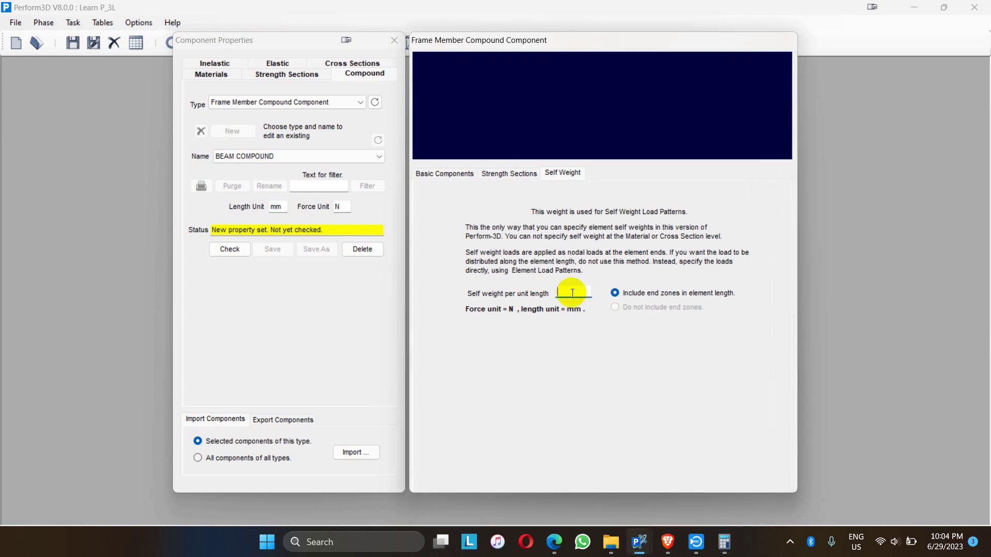
type(".0125")
left_click(234, 252)
left_click(271, 252)
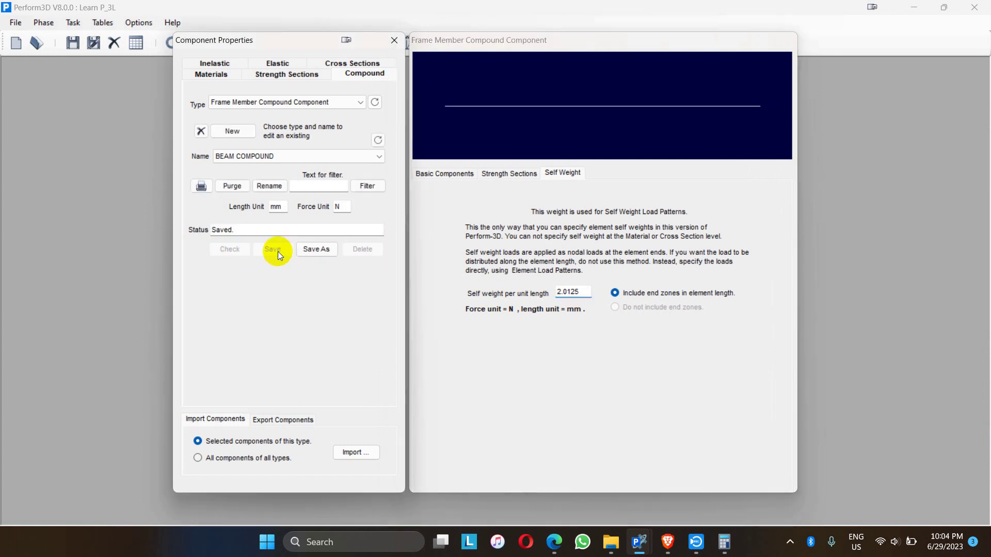
left_click(394, 42)
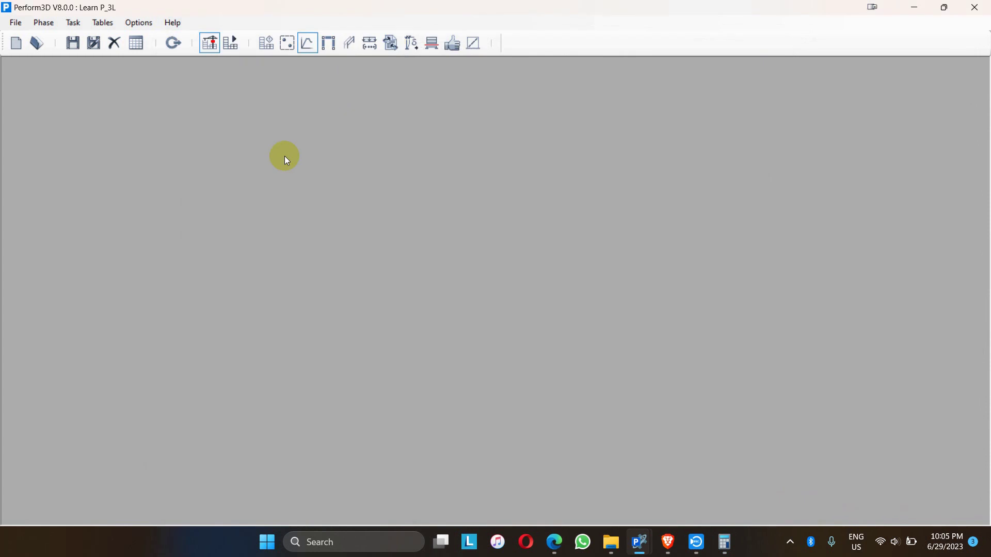
Assign the frame member compound component BEAM COMPOUND to all elements in the BEAMS group and review the assigned component's properties
left_click(327, 43)
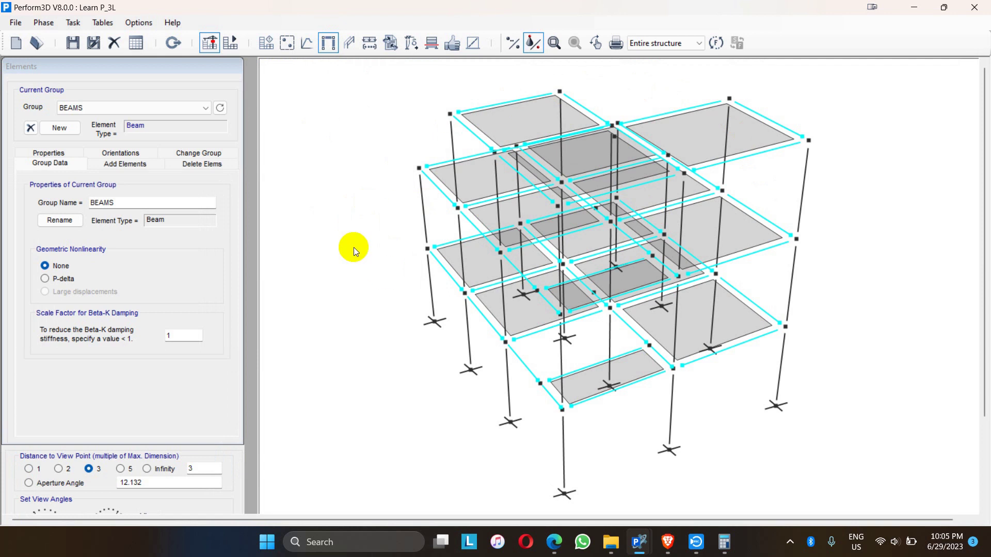
left_click(48, 153)
double_click(336, 224)
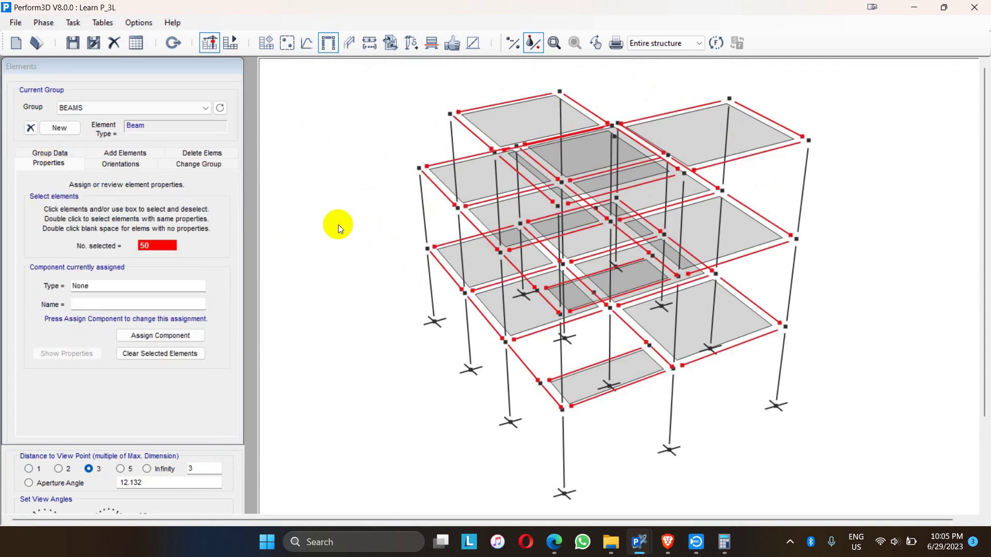
left_click(82, 293)
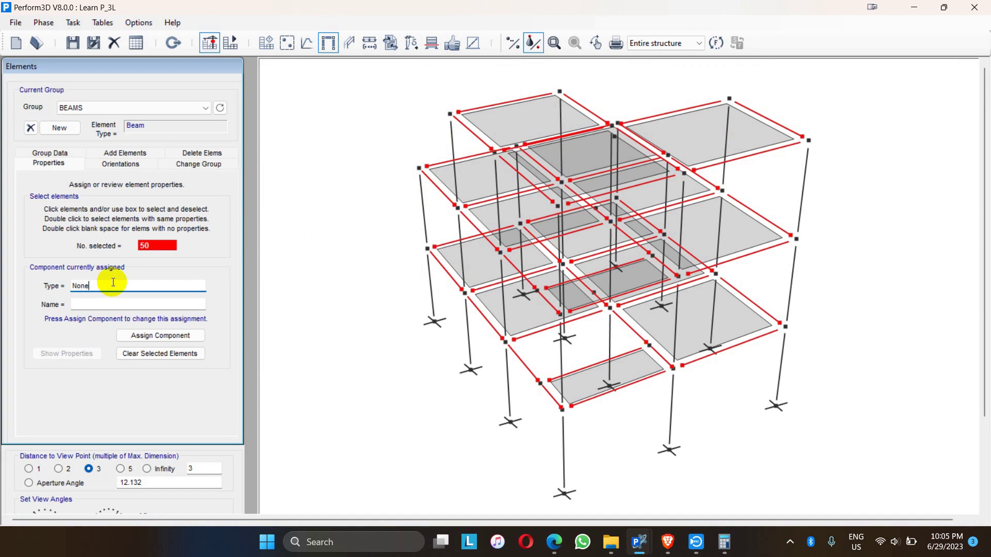
left_click(140, 336)
left_click(70, 292)
left_click(69, 315)
left_click(91, 327)
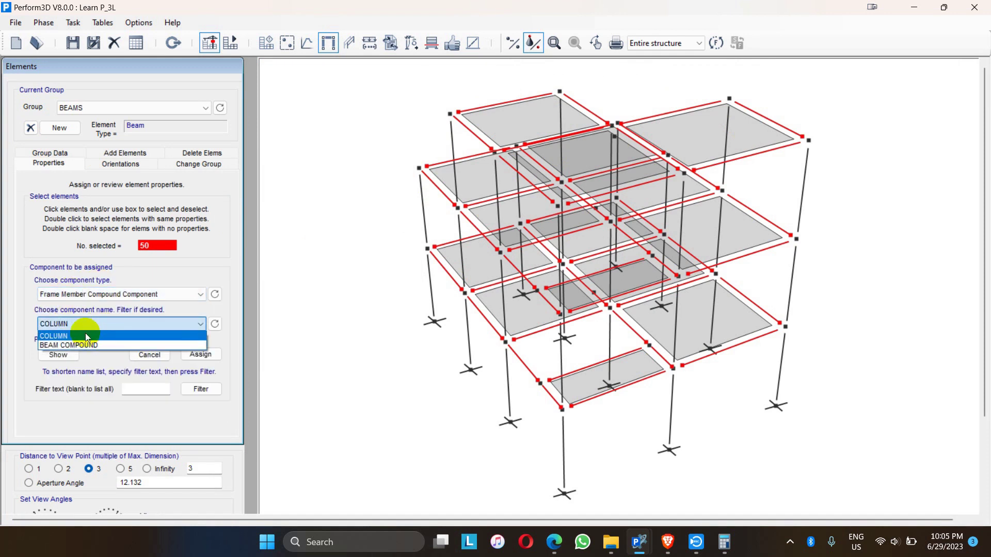
left_click(79, 344)
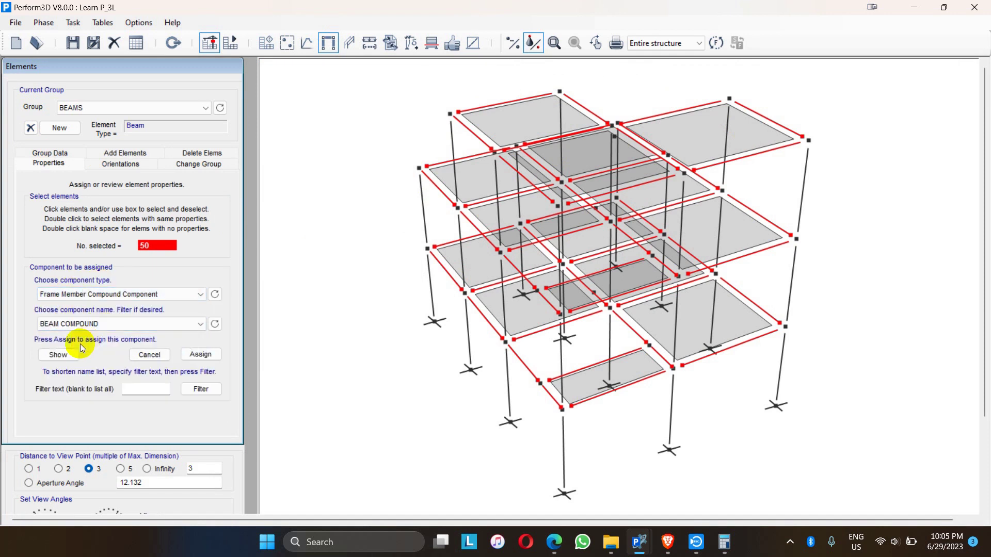
left_click(199, 354)
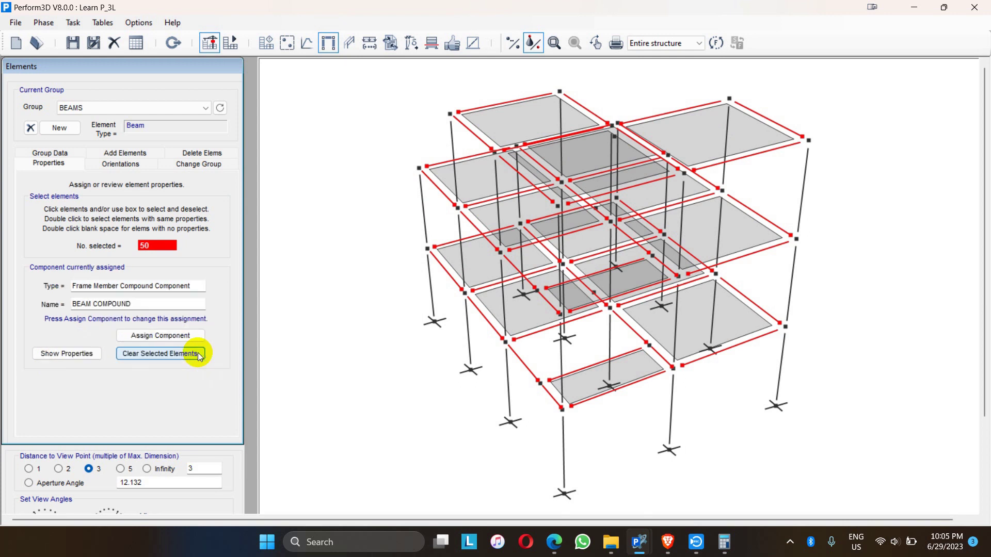
left_click(85, 354)
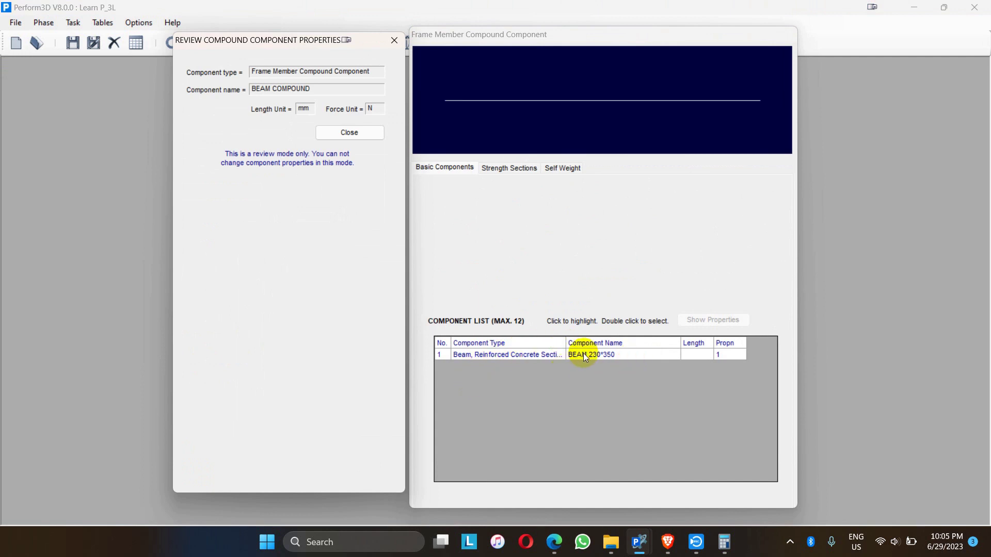
left_click(394, 40)
Assign the frame member compound component COLUMN to all elements in the COLUMNS group and review its properties
scroll(202, 106, "down", 1)
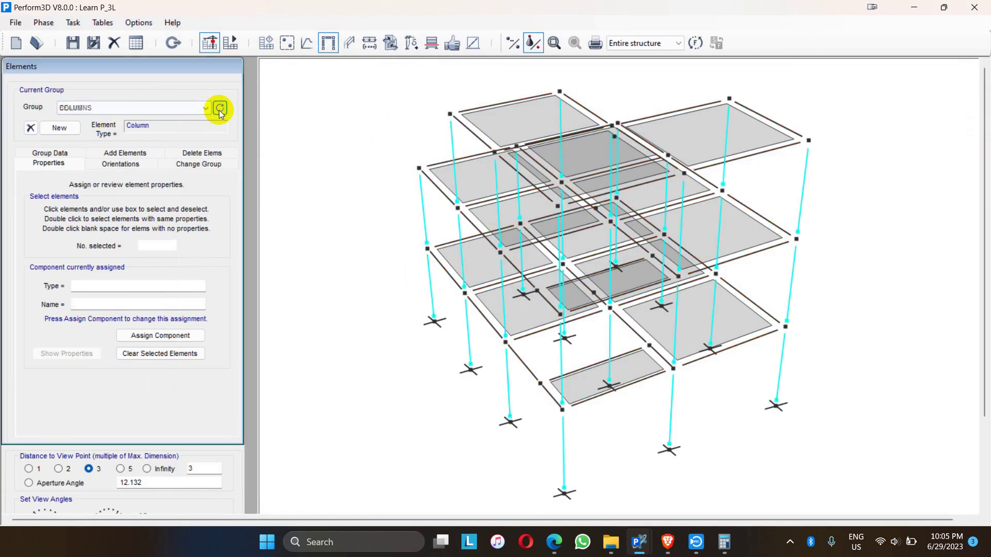
double_click(352, 305)
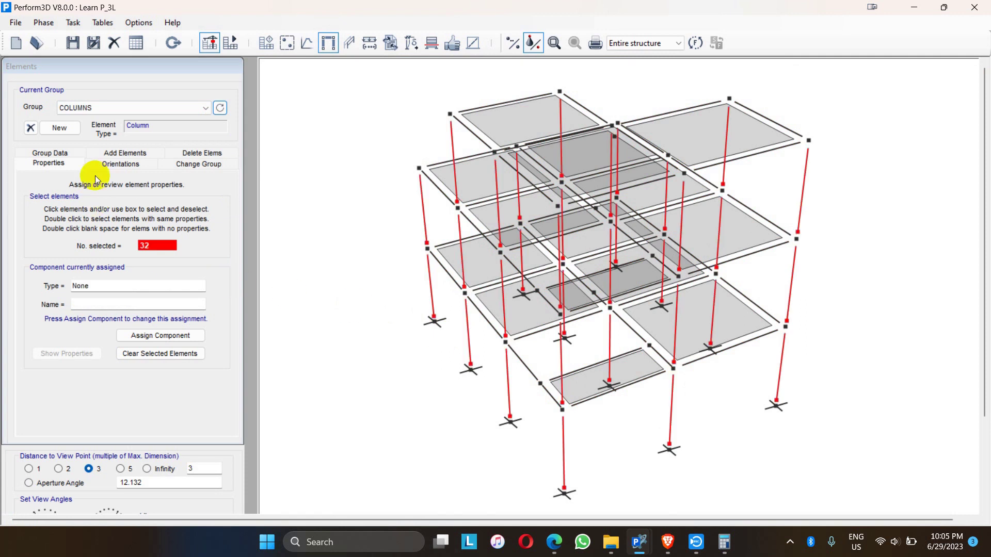
left_click(160, 336)
left_click(70, 294)
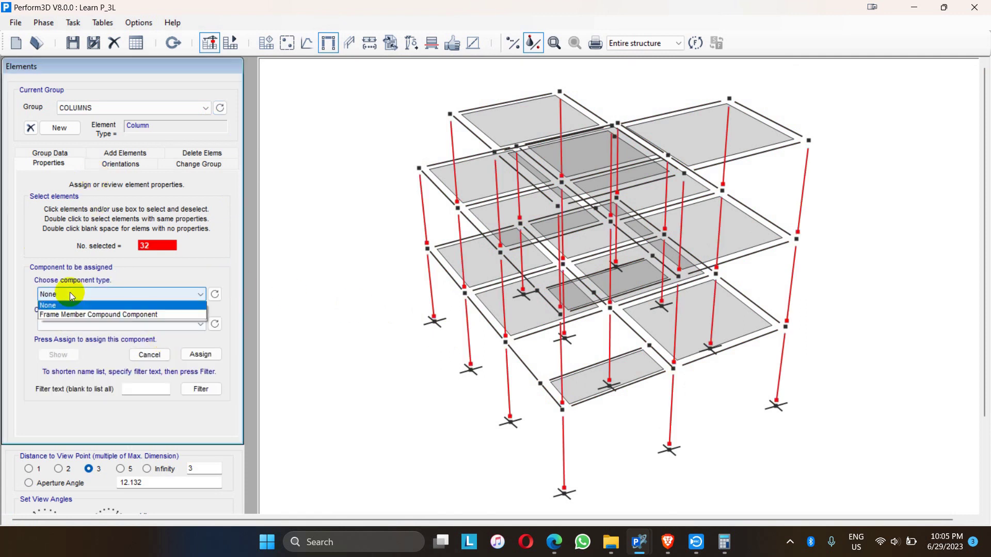
left_click(68, 315)
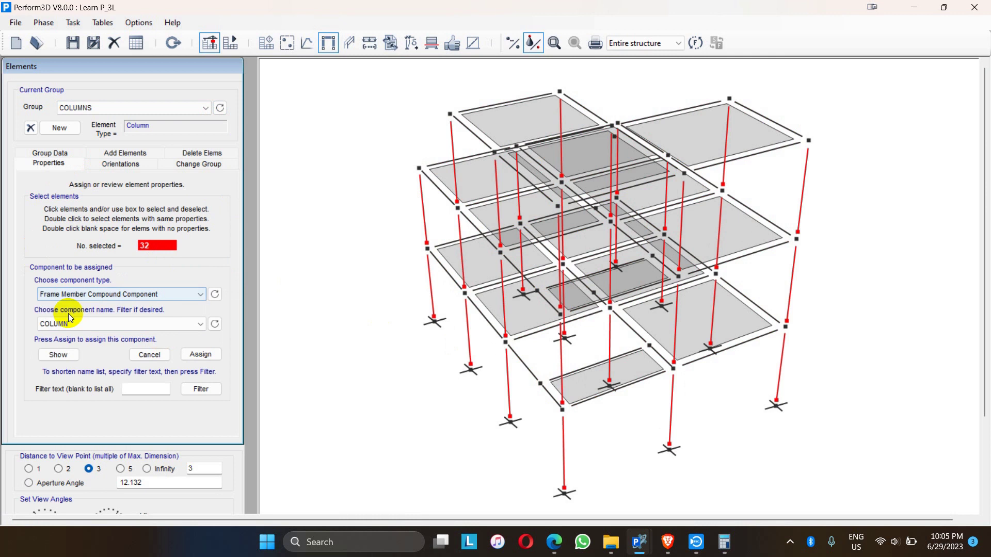
left_click(200, 355)
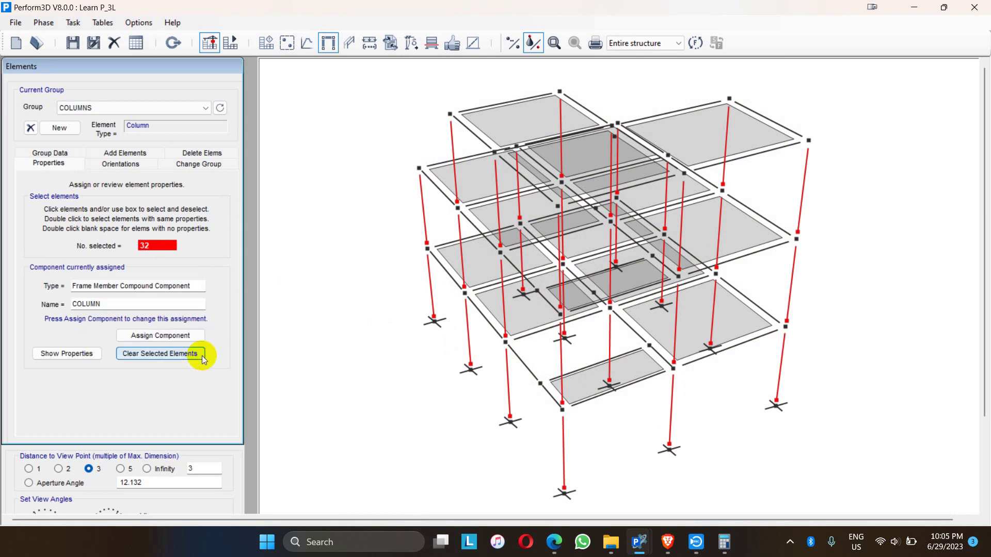
left_click(58, 355)
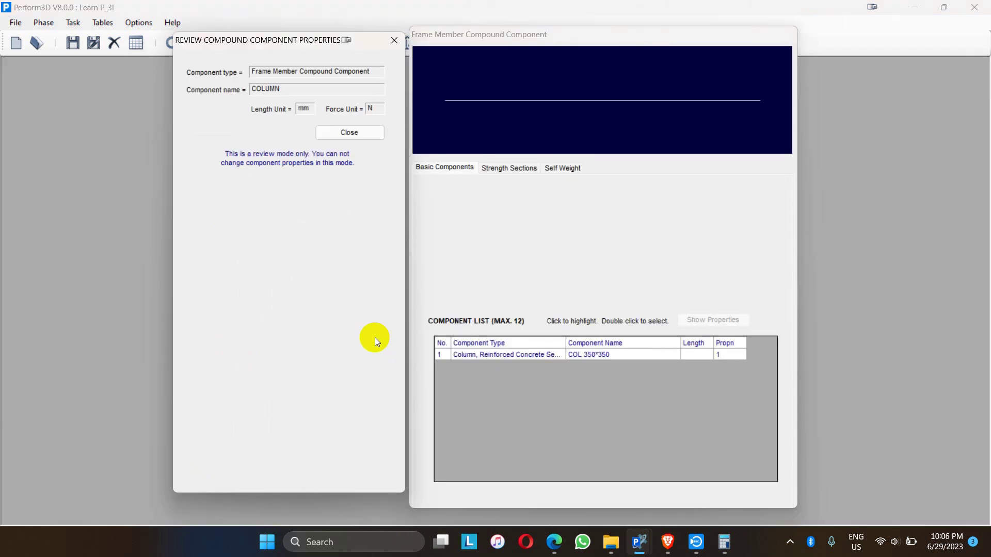
left_click(611, 354)
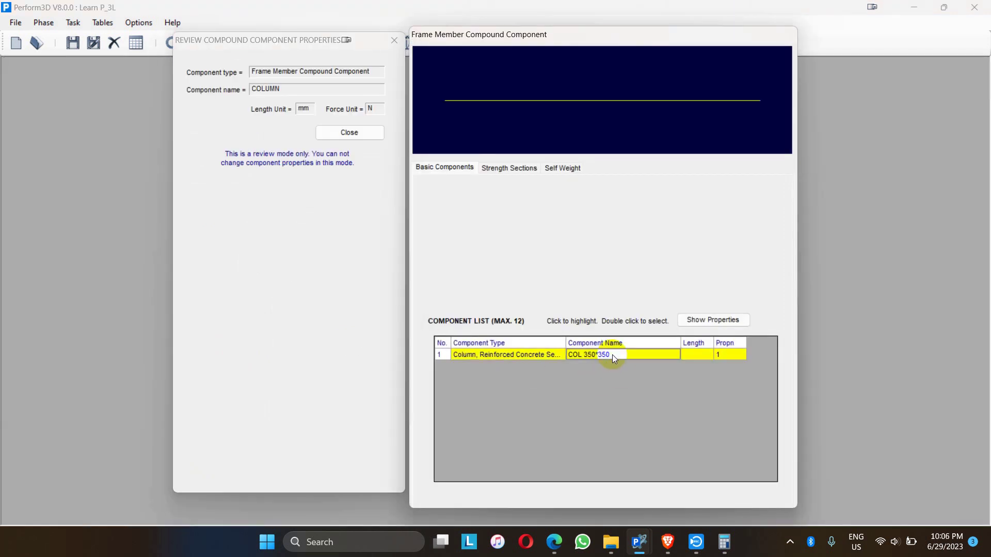
left_click(394, 41)
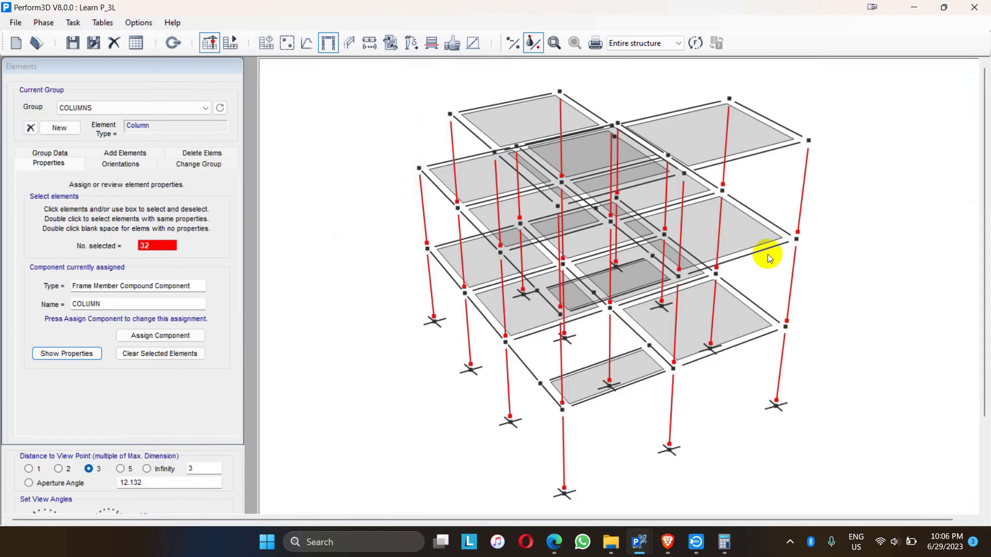
Assign the Slab or Shell, Elastic Section component SLAB 125 to all elements in the SLABS group and review its properties
left_click(92, 107)
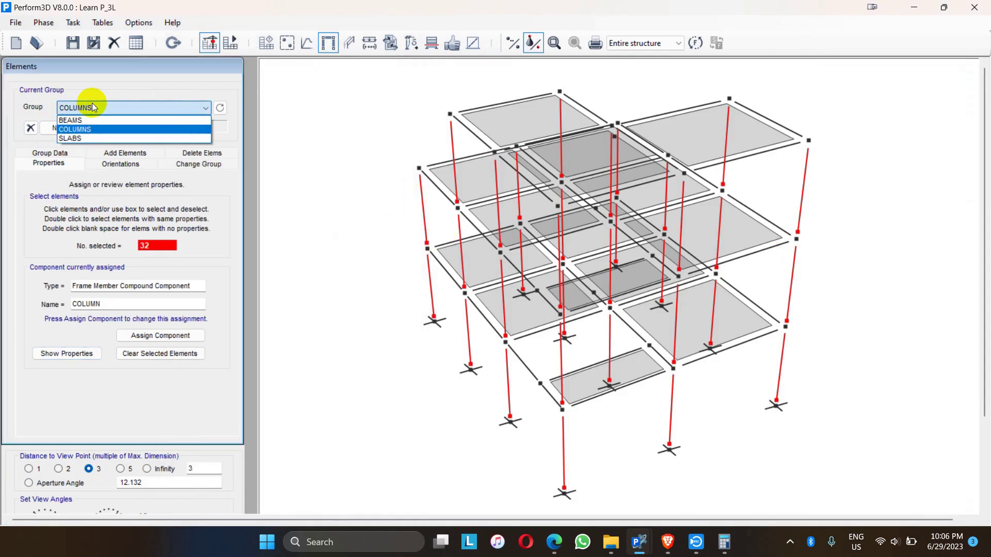
left_click(81, 137)
double_click(377, 304)
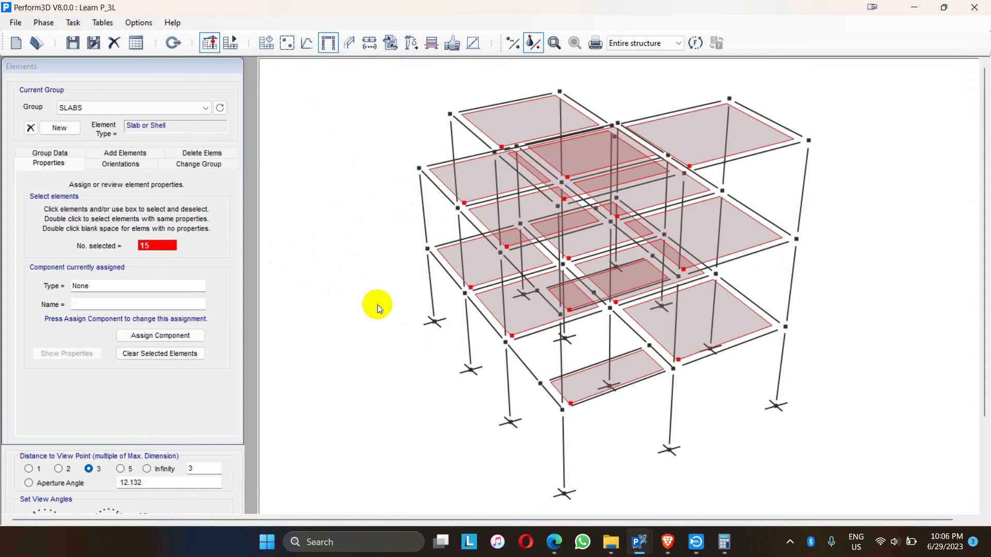
left_click(154, 336)
left_click(57, 293)
left_click(62, 316)
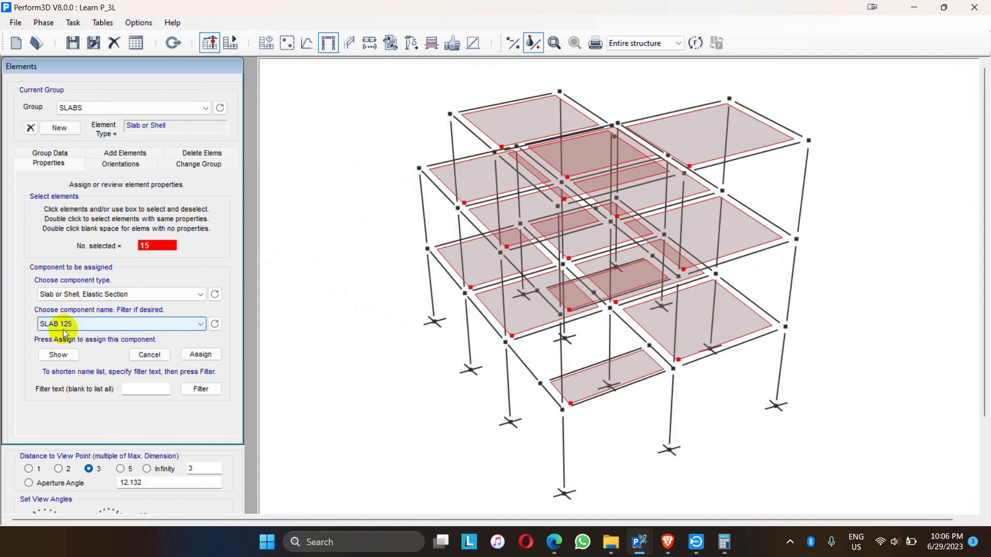
left_click(202, 355)
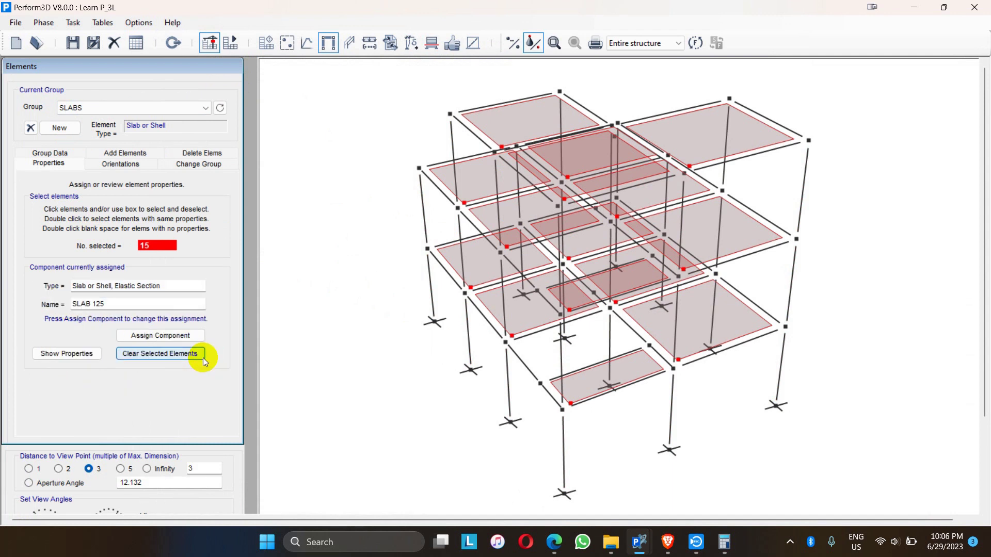
left_click(66, 354)
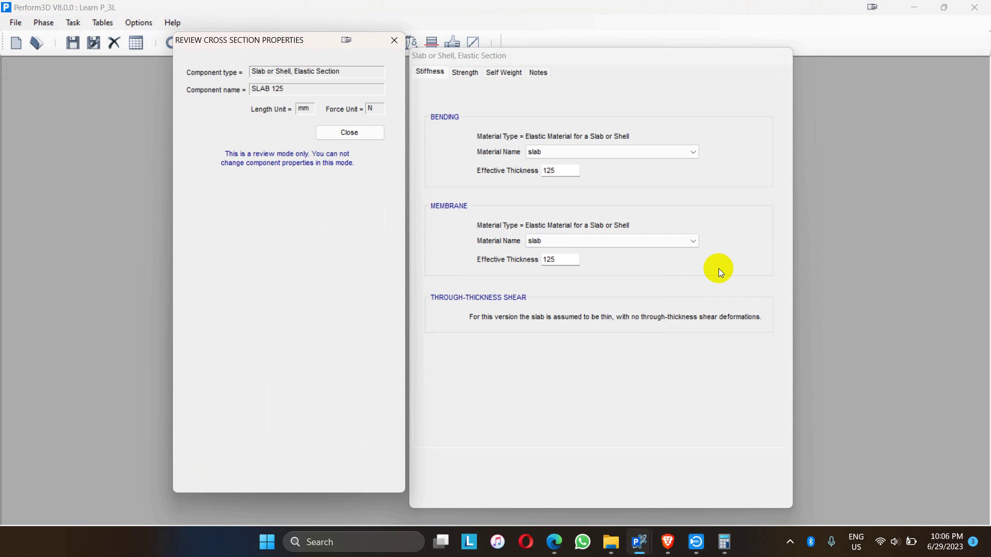
left_click(347, 133)
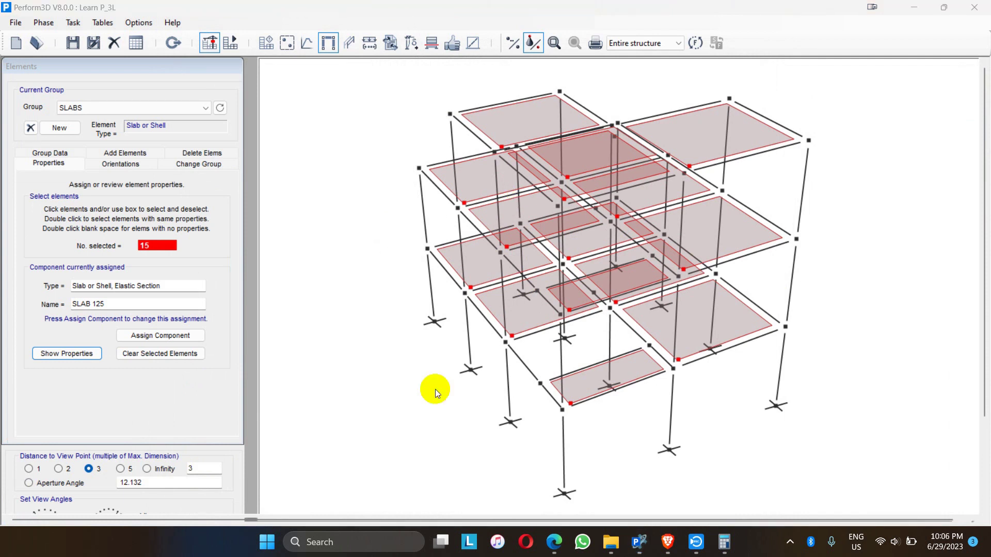
Open the load pattern definitions and examine the nodal load, element load and self-weight settings
left_click(368, 46)
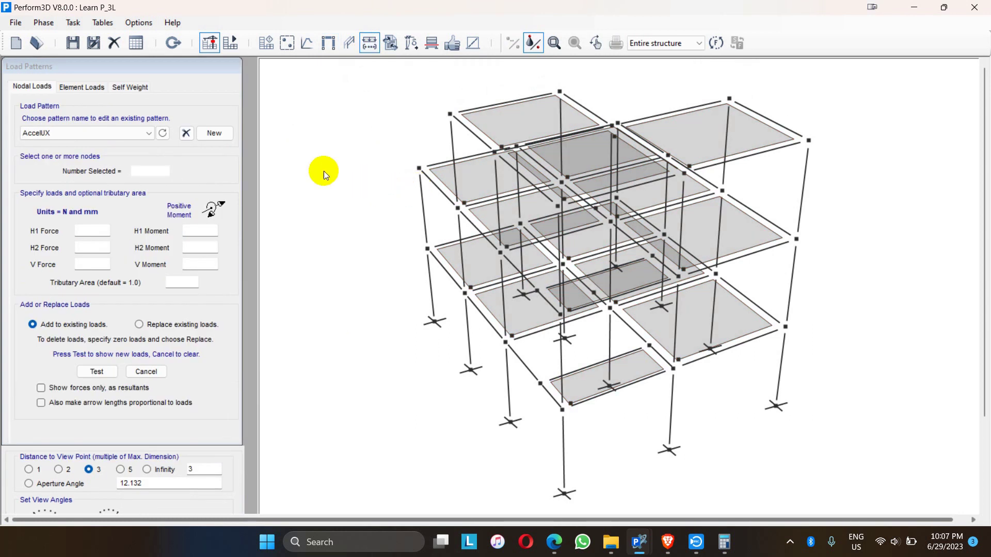
left_click(37, 85)
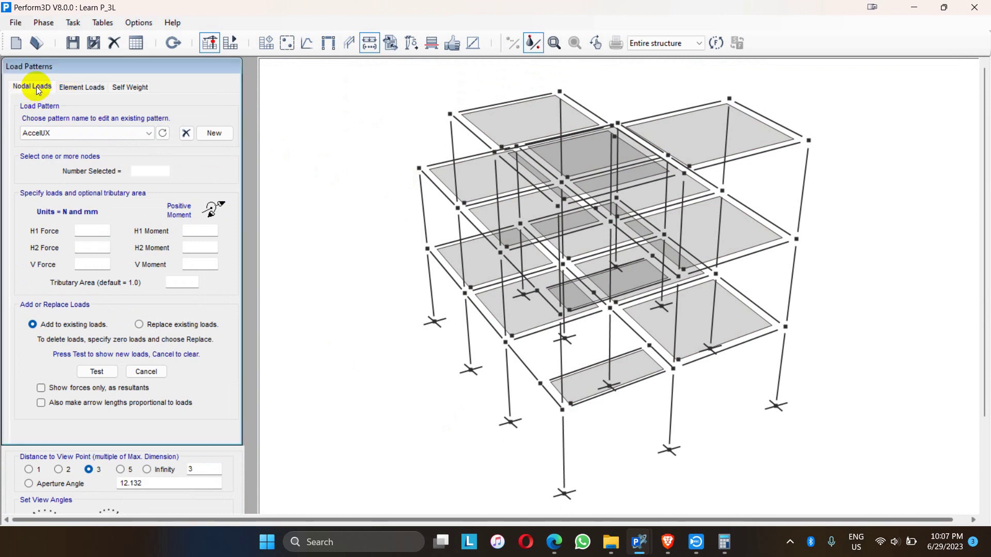
left_click(76, 88)
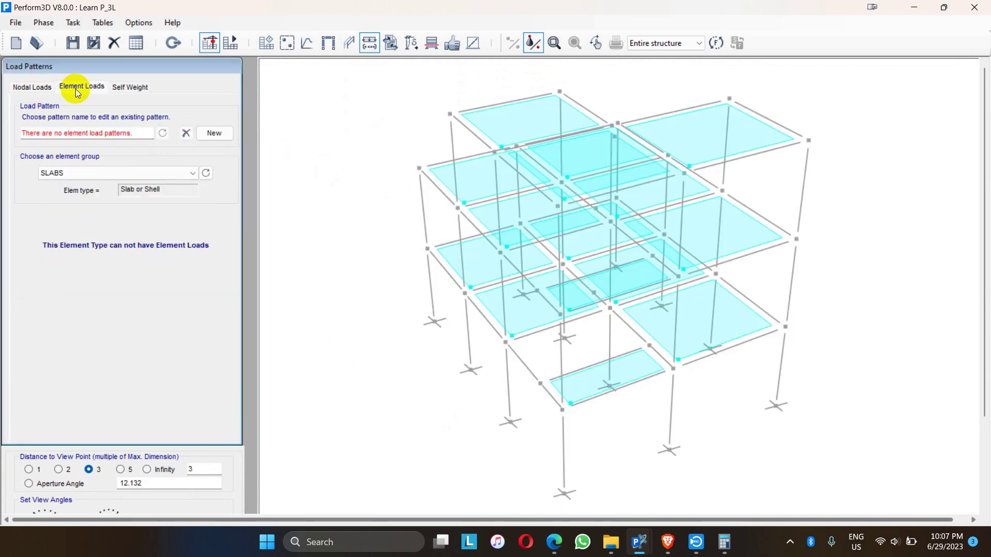
left_click(137, 88)
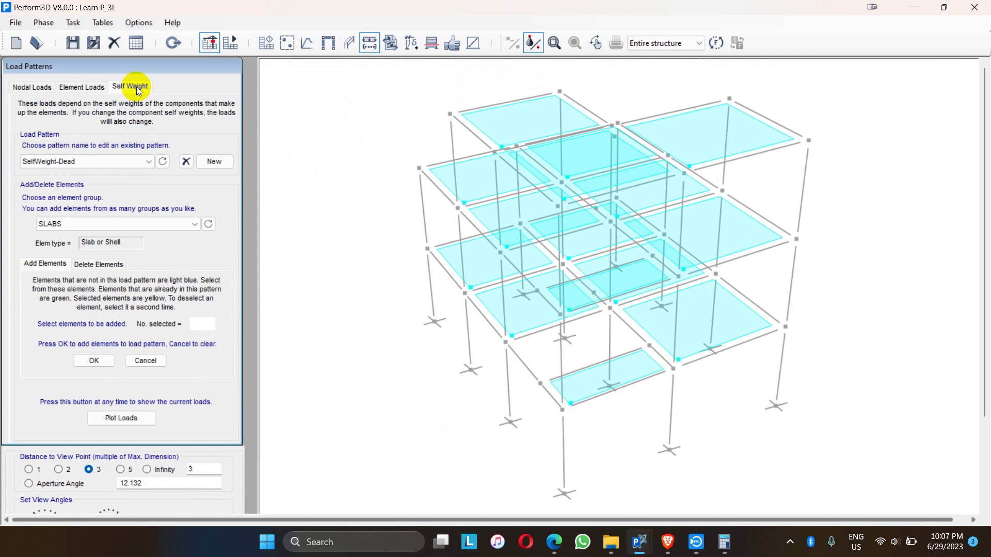
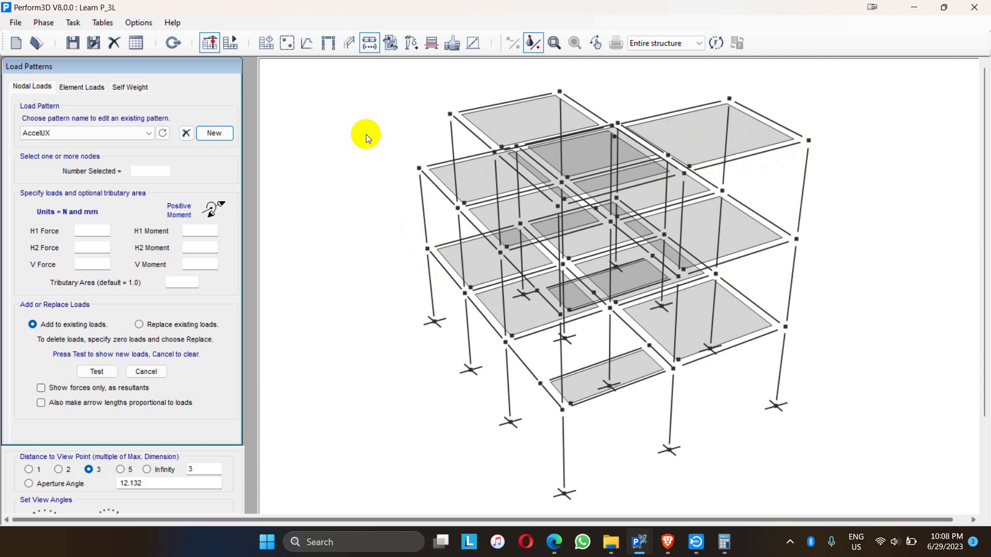
Select the node at the top of the leftmost column for the AccelUX nodal load pattern
left_click_drag(402, 151, 434, 189)
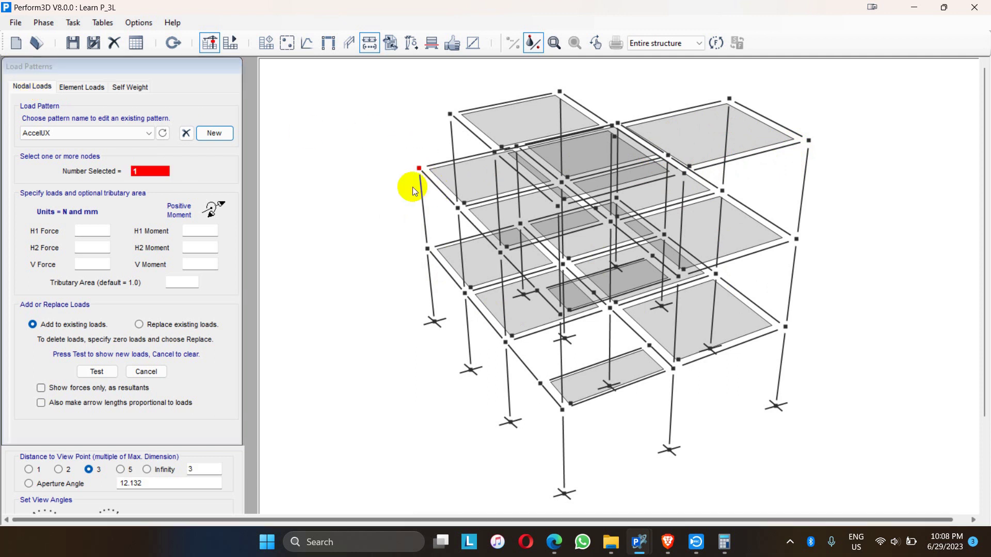